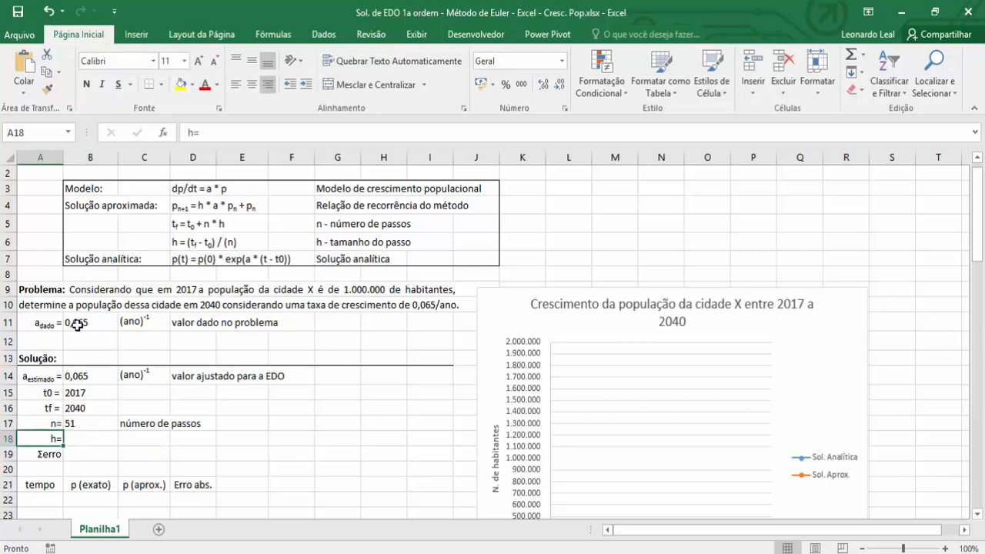
# Calculate the step size h in B18 with the formula =(B16-B15)/(B17-1), following the slide.
pyautogui.press('Right')
pyautogui.write('=')
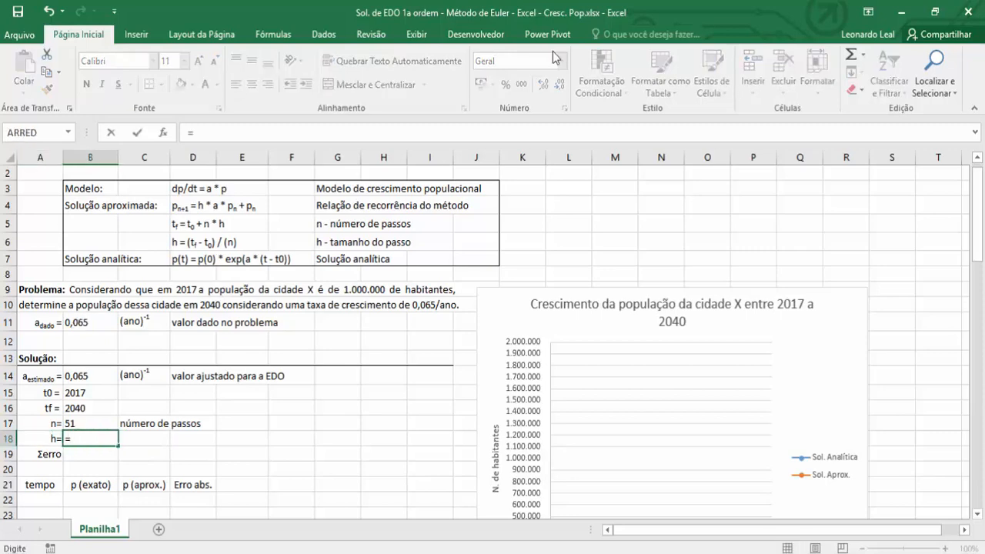
pyautogui.click(934, 12)
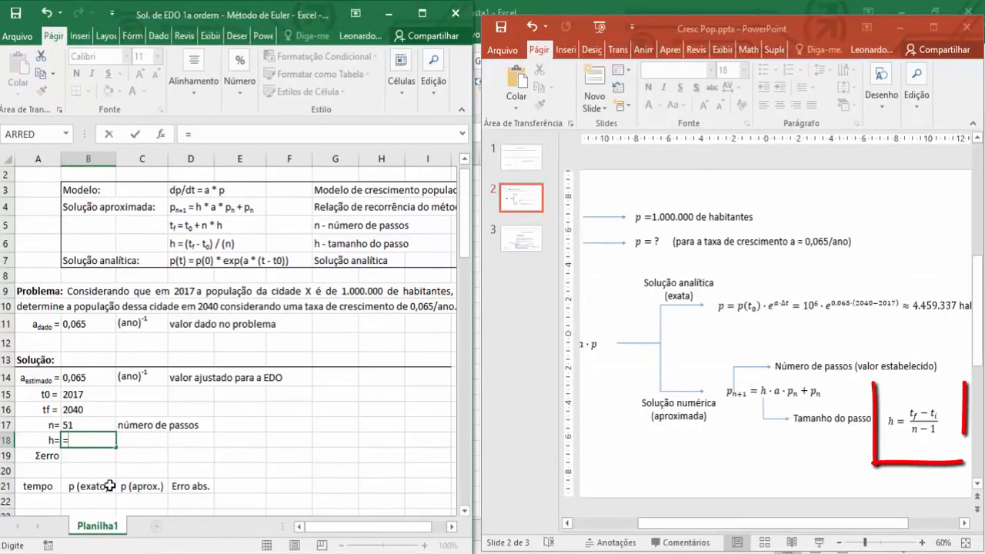
pyautogui.write('(')
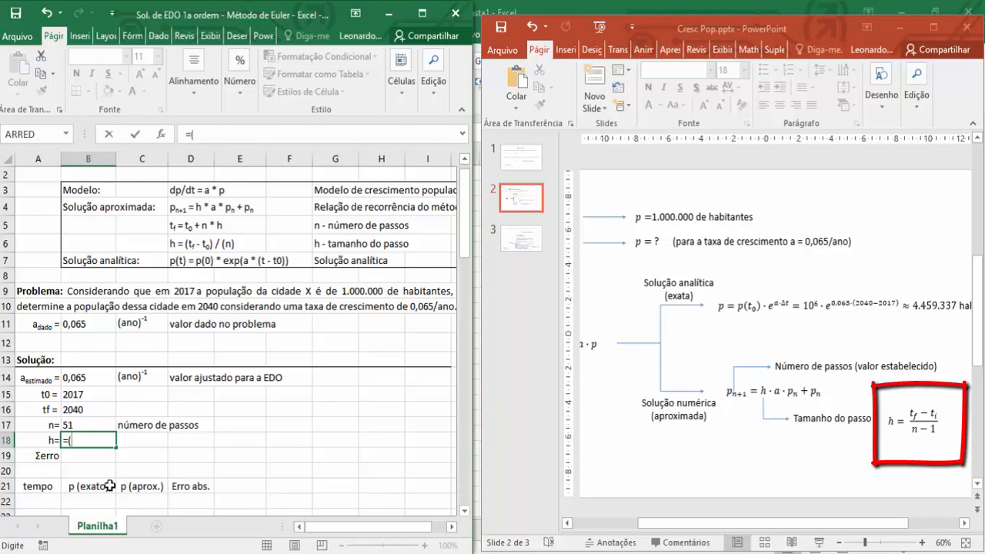
pyautogui.click(84, 408)
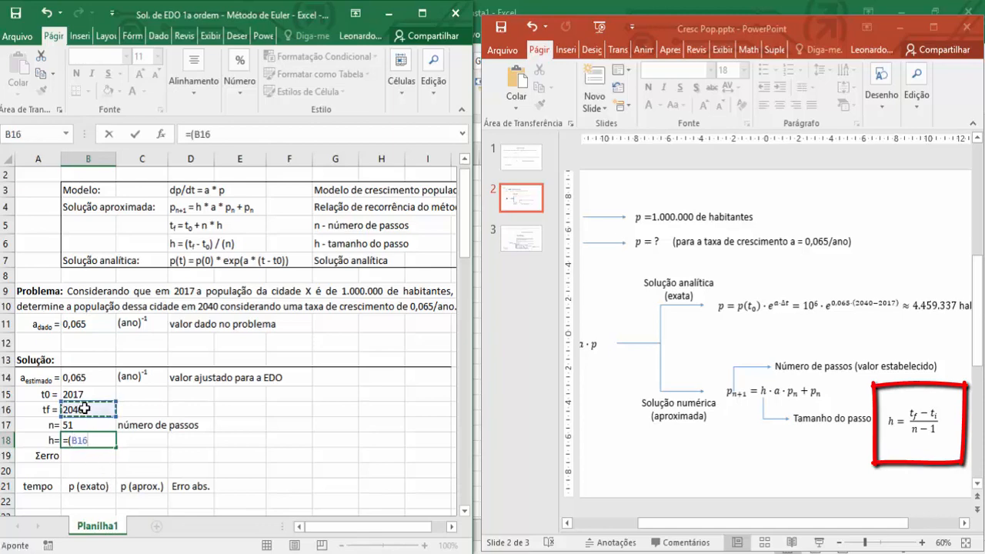
pyautogui.write('-')
pyautogui.click(83, 394)
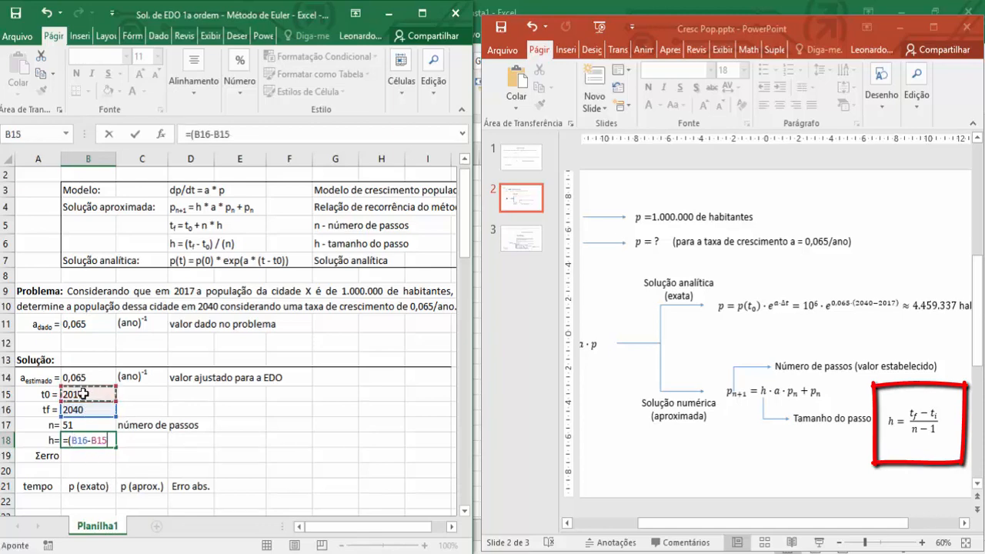
pyautogui.write(')/')
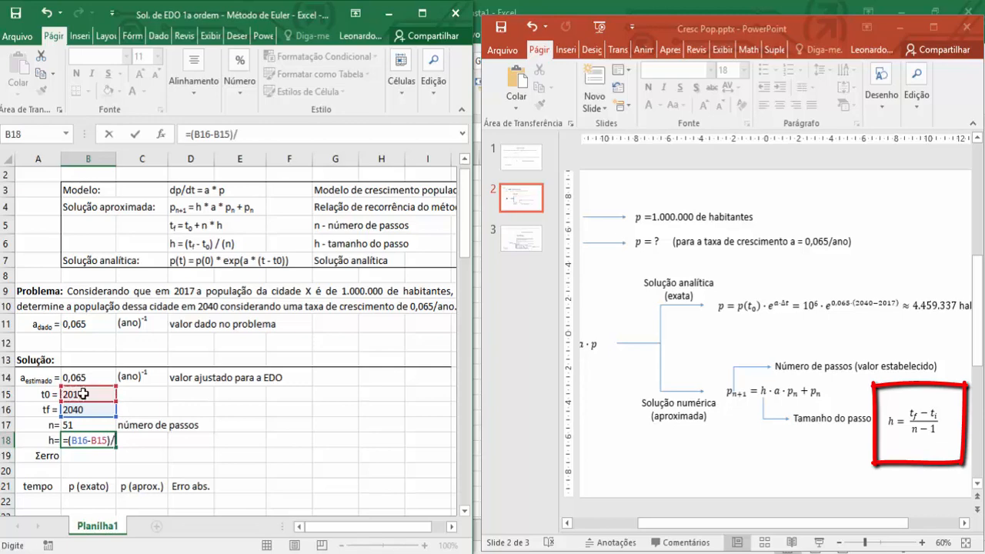
pyautogui.write('(')
pyautogui.click(80, 425)
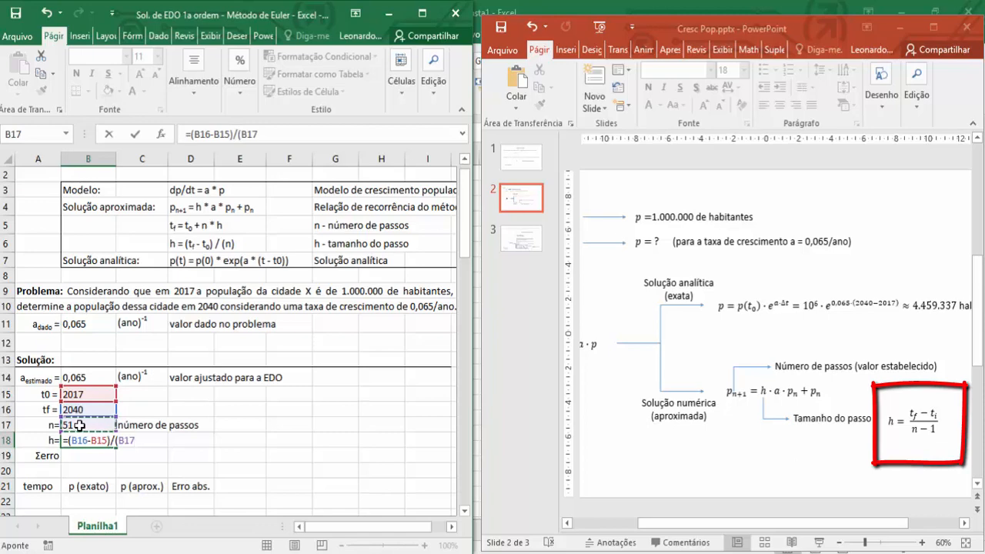
pyautogui.write('-1)')
pyautogui.press('Return')
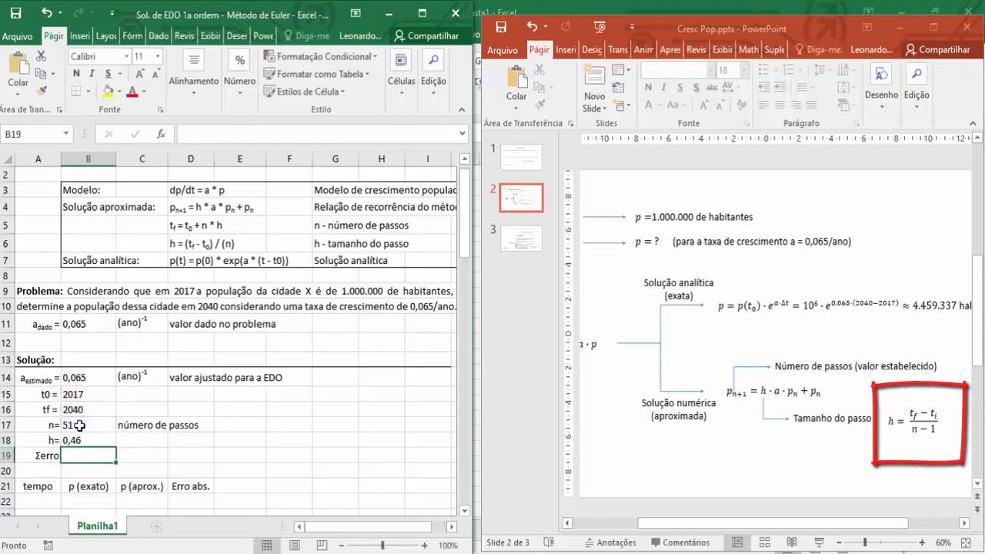
# Label the step size in C18 as "tamanho do passo".
pyautogui.click(135, 436)
pyautogui.write('t')
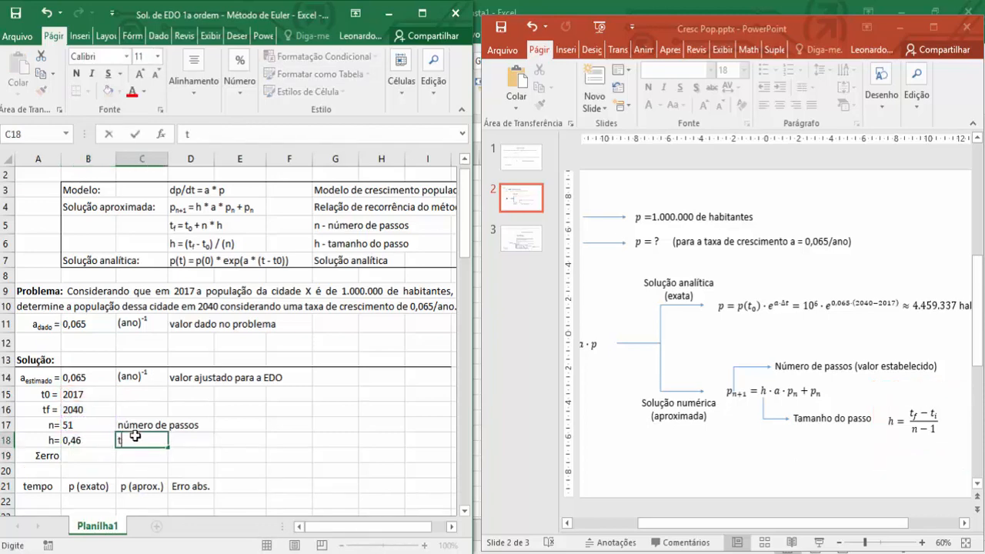
pyautogui.write('amanho')
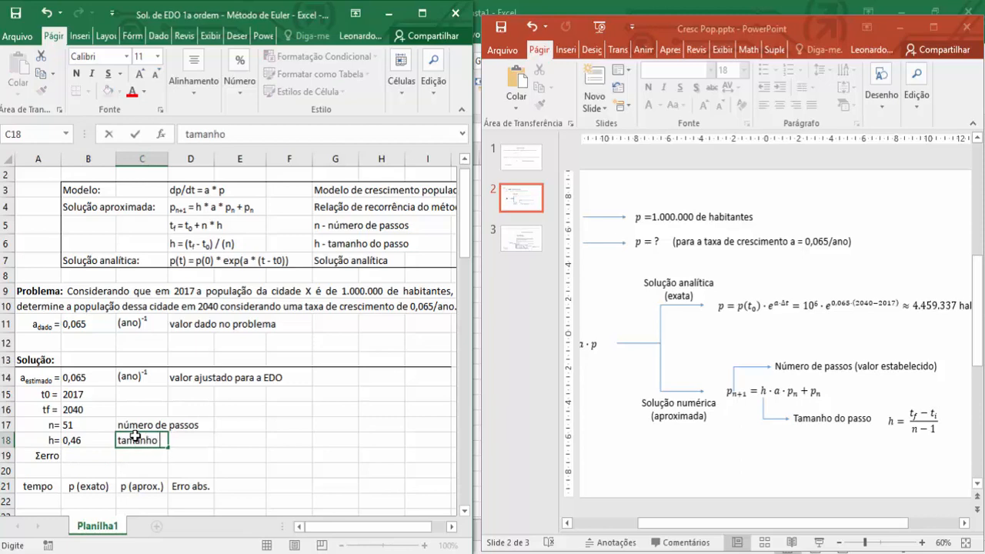
pyautogui.write(' do passo')
pyautogui.press('Return')
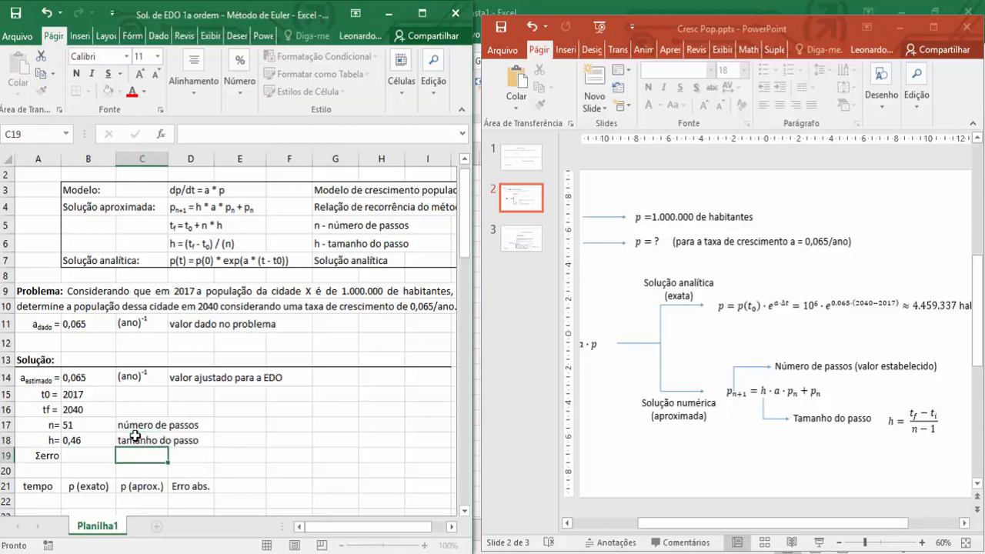
# Maximize the spreadsheet window and select A22, the first empty cell under tempo.
pyautogui.click(422, 14)
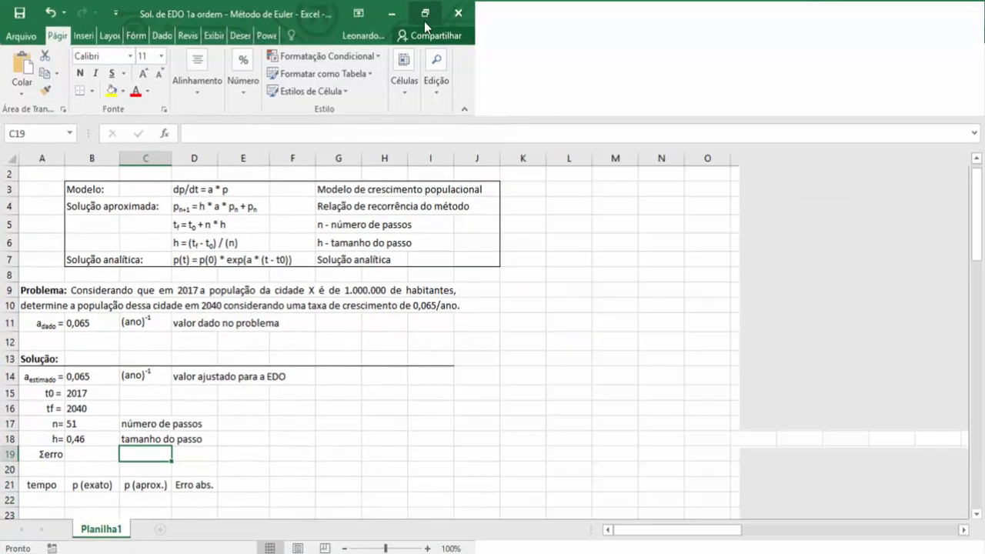
pyautogui.scroll(-3, 227, 379)
pyautogui.click(40, 334)
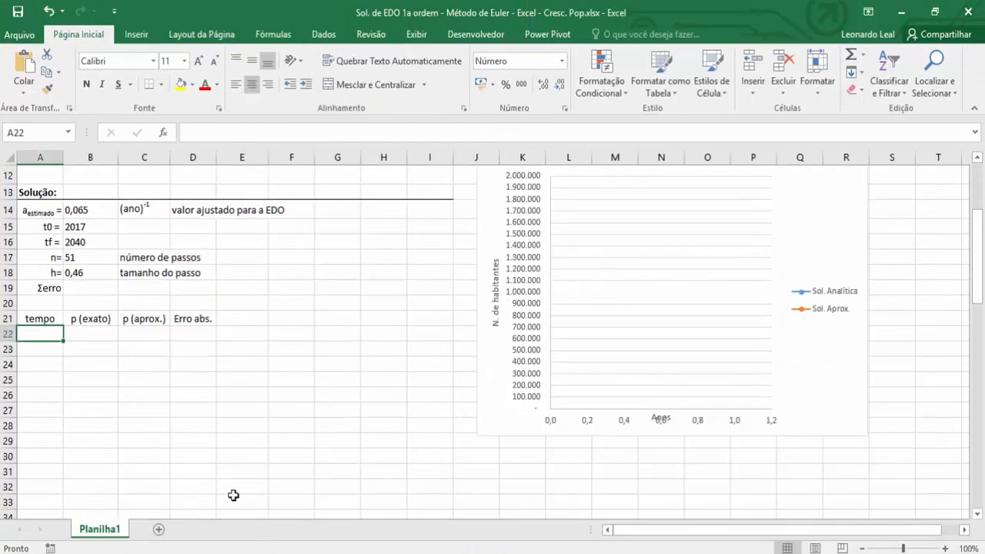
pyautogui.write('=')
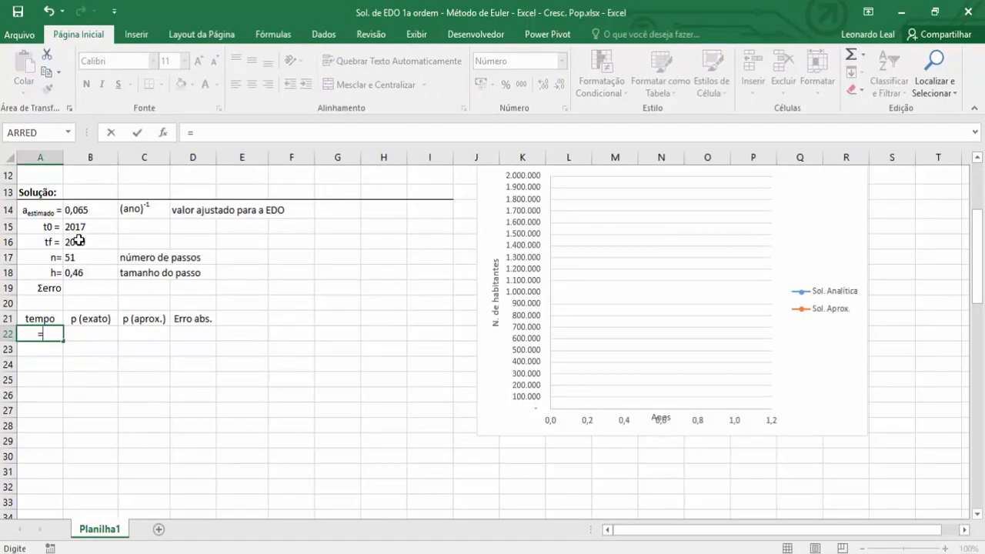
pyautogui.press('BackSpace')
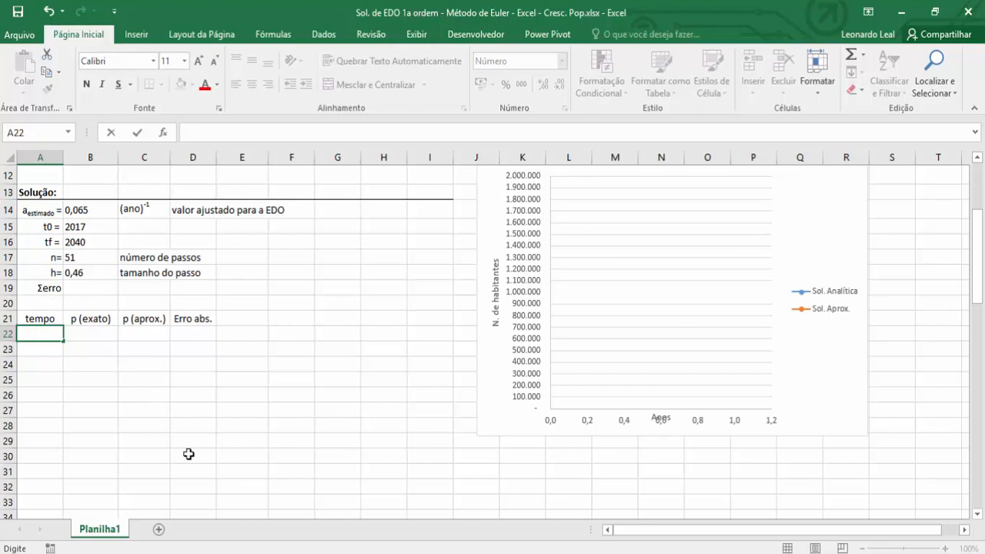
pyautogui.press('Escape')
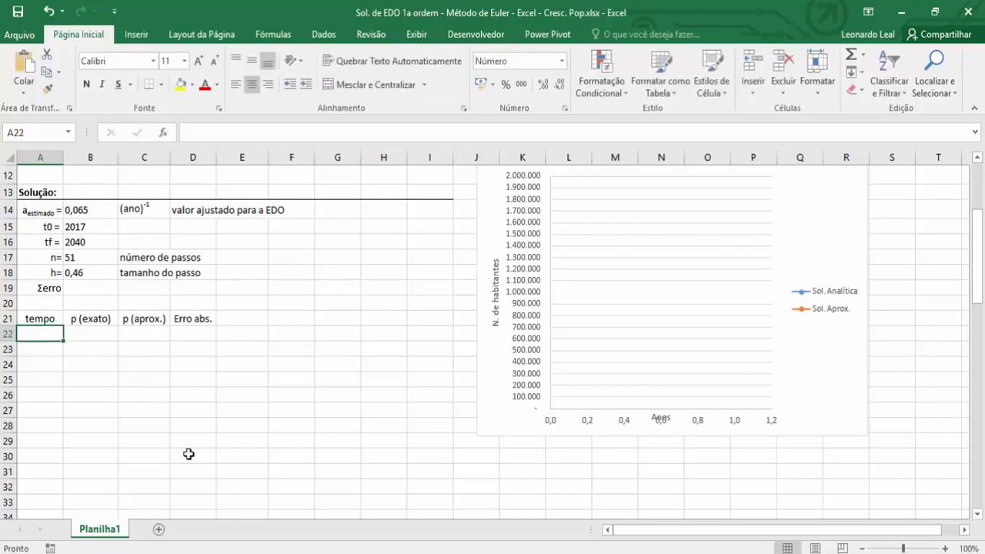
# Fill in the table's initial row 22 with tempo 2017 and =1e6 for both p (exato) and p (aprox.).
pyautogui.write('2017')
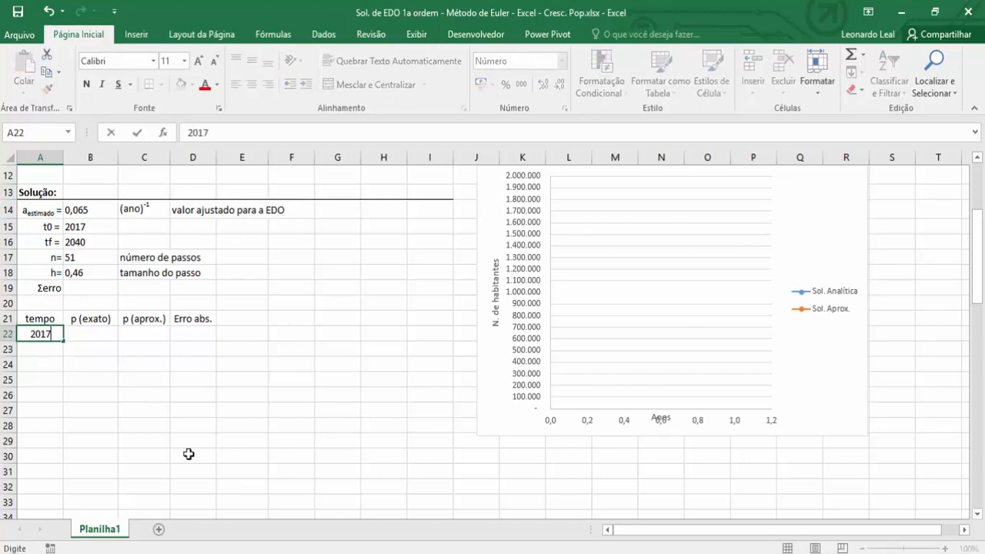
pyautogui.press('Tab')
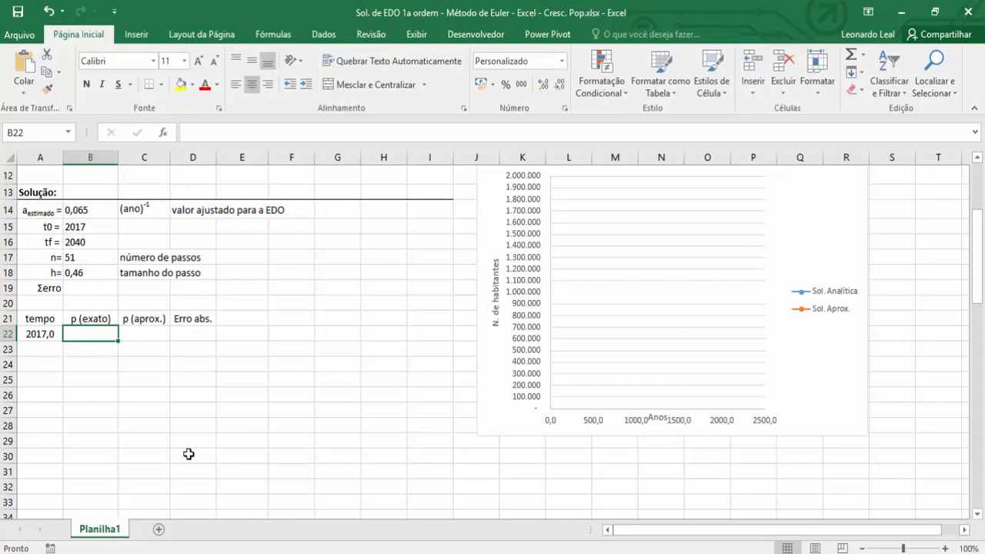
pyautogui.write('=')
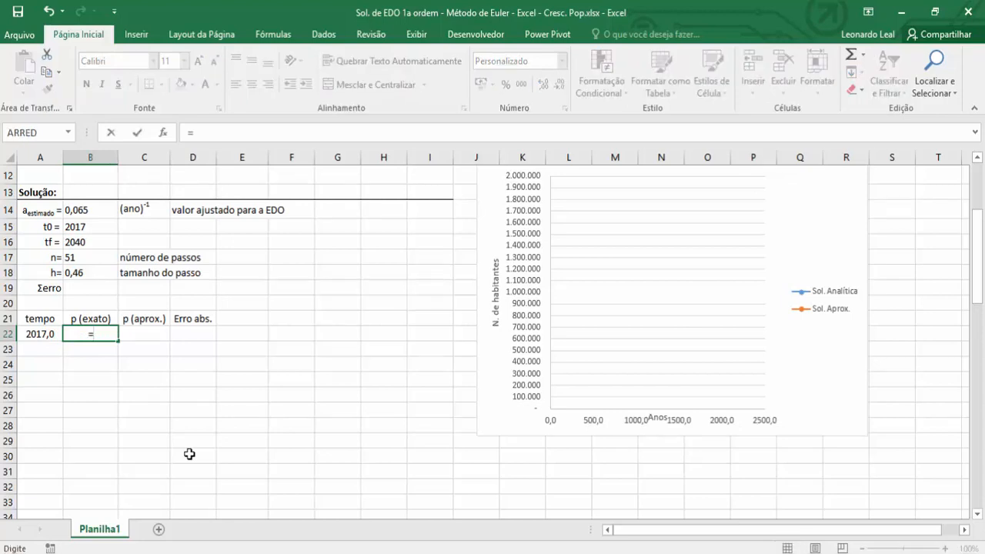
pyautogui.write('1e6')
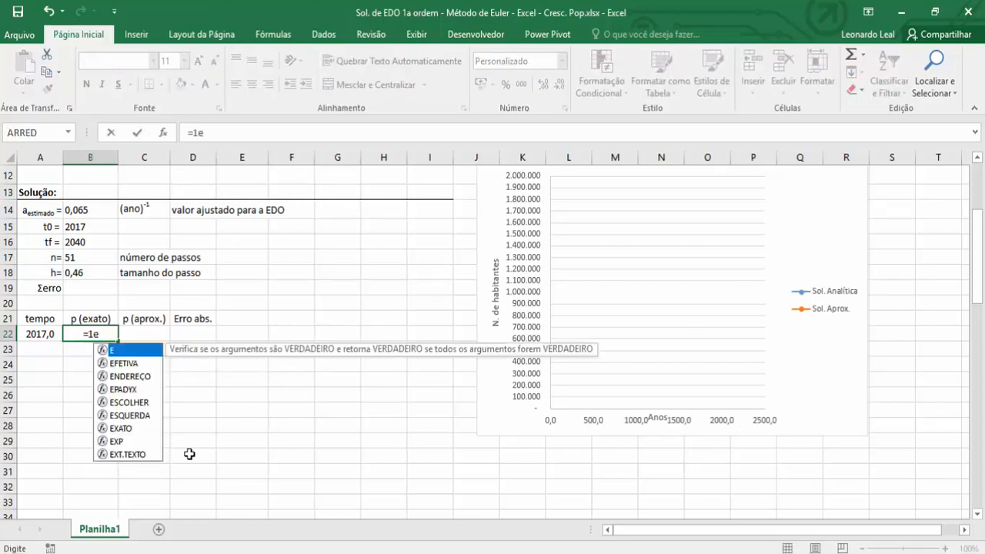
pyautogui.press('Return')
pyautogui.press('Up')
pyautogui.press('Right')
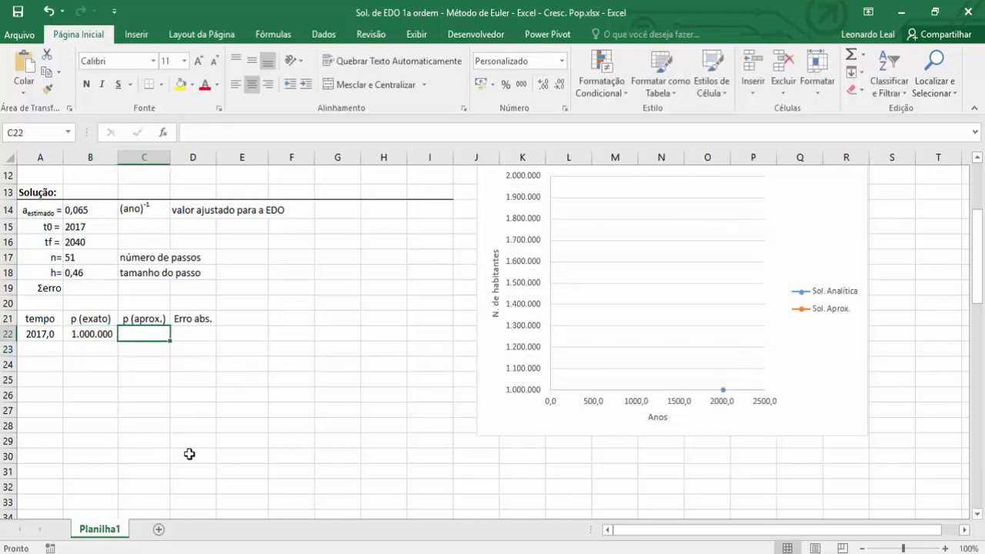
pyautogui.write('=1e6')
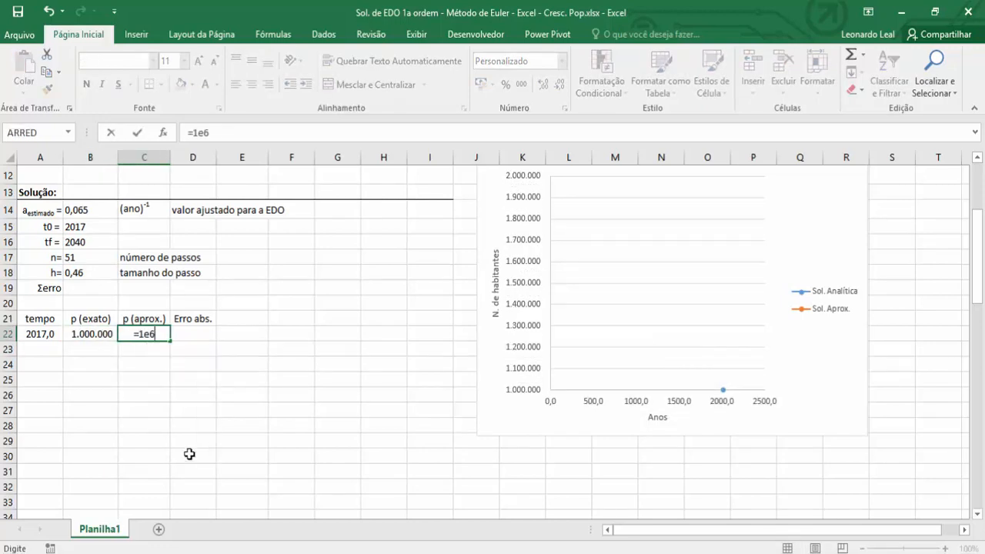
pyautogui.press('Return')
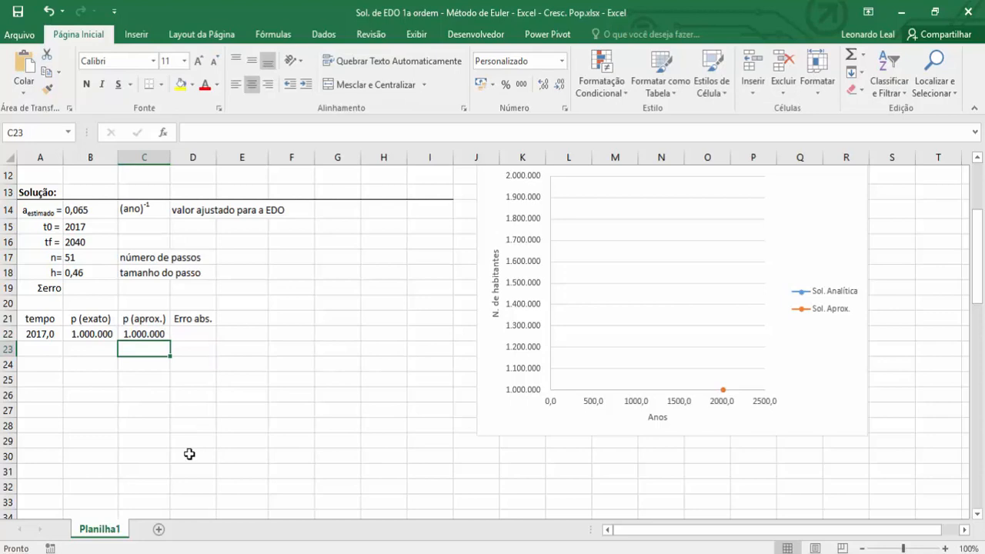
# Compute the second time value in A23 with =A22+$B$18, keeping the step size reference absolute.
pyautogui.press('Up')
pyautogui.press('Left')
pyautogui.press('Left')
pyautogui.press('Down')
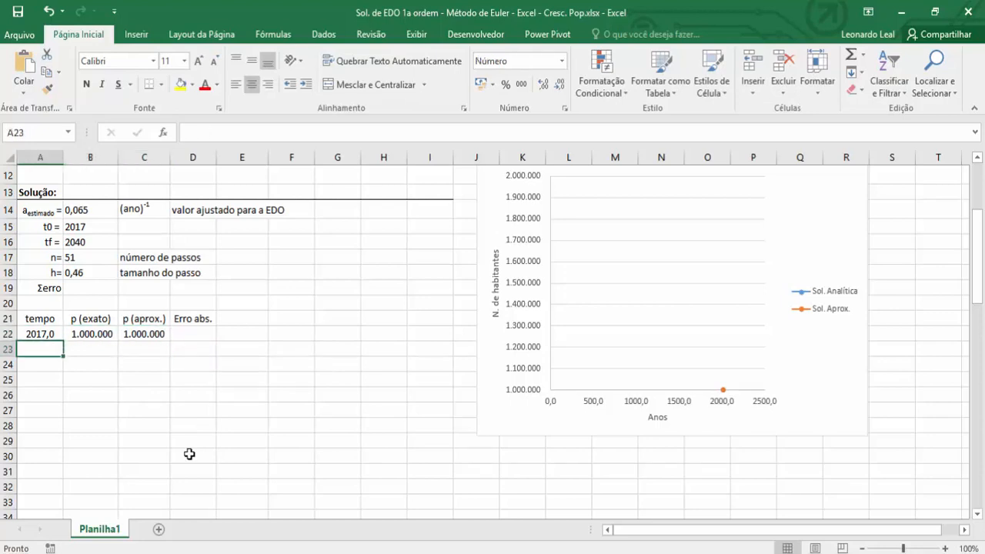
pyautogui.write('=')
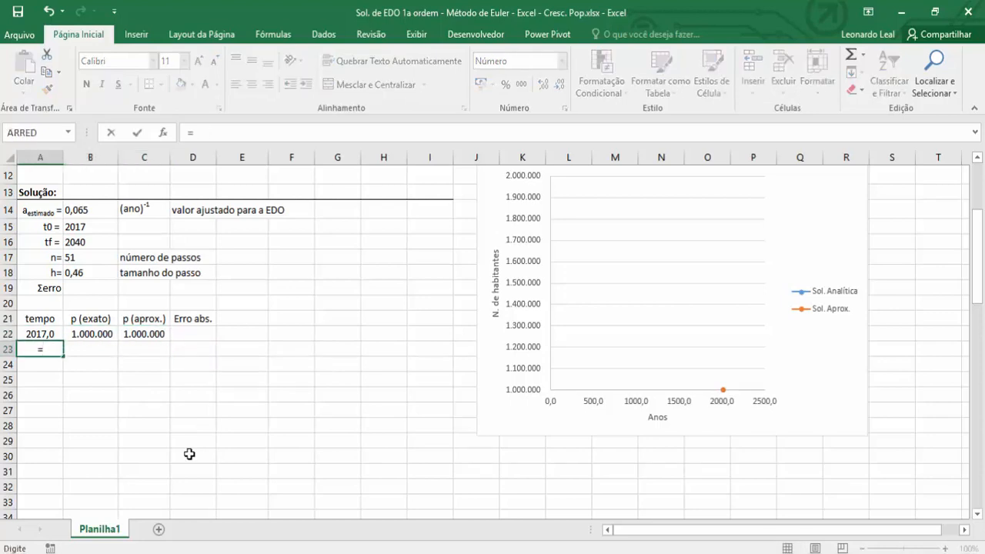
pyautogui.click(50, 335)
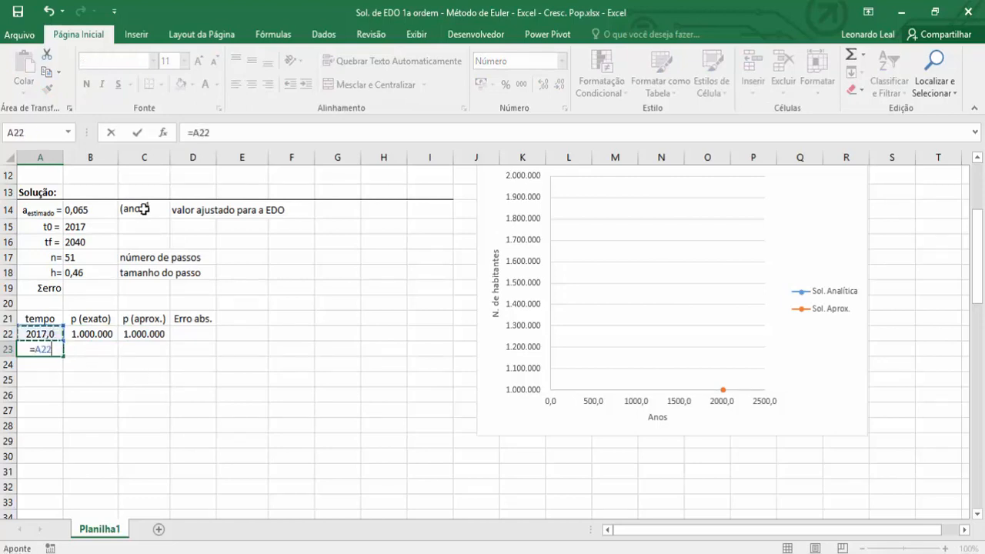
pyautogui.click(216, 132)
pyautogui.write('+')
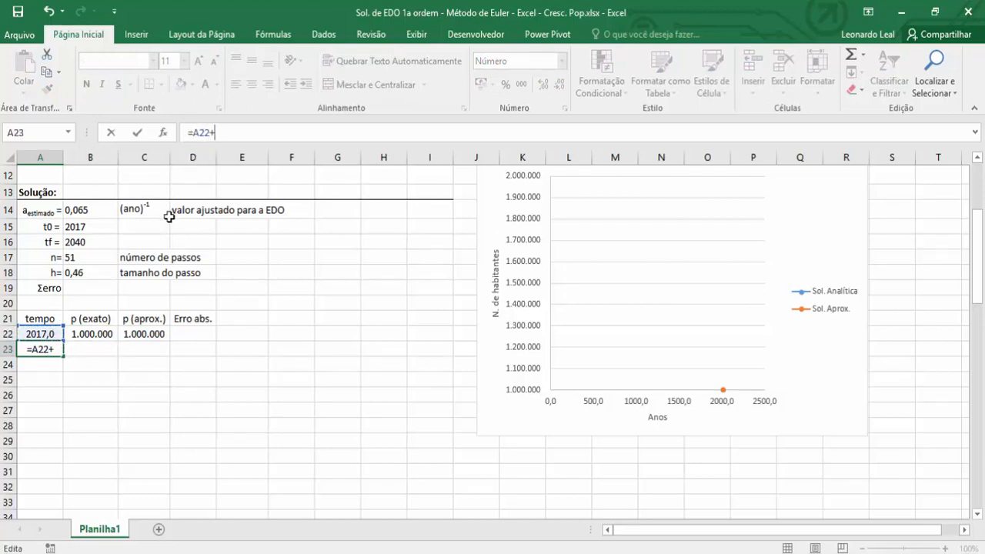
pyautogui.click(77, 273)
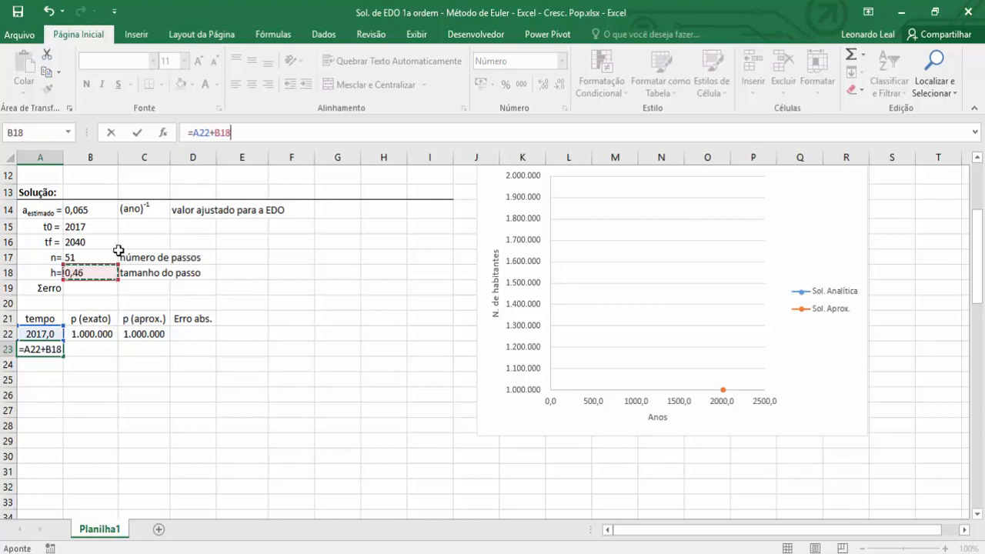
pyautogui.click(216, 132)
pyautogui.write('$')
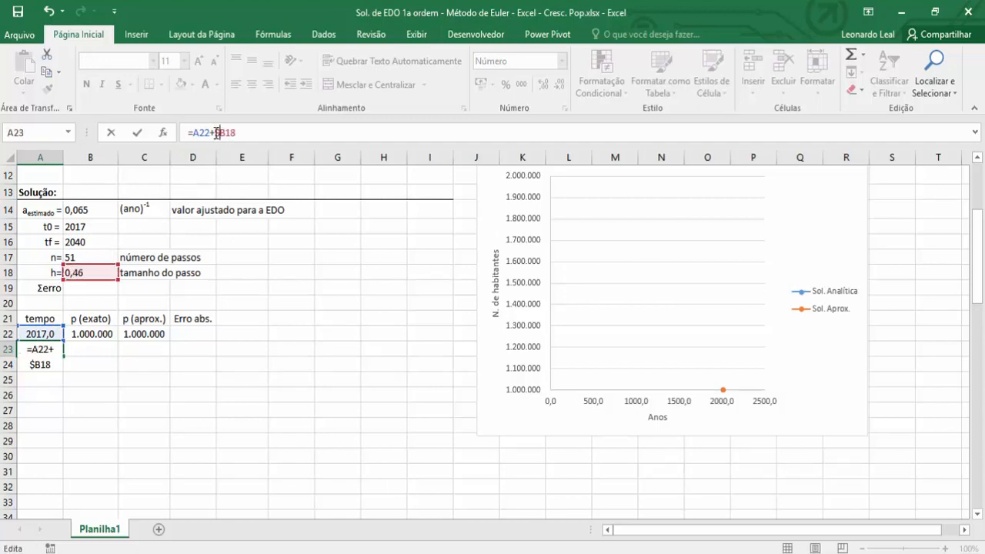
pyautogui.press('Right')
pyautogui.write('$')
pyautogui.press('Return')
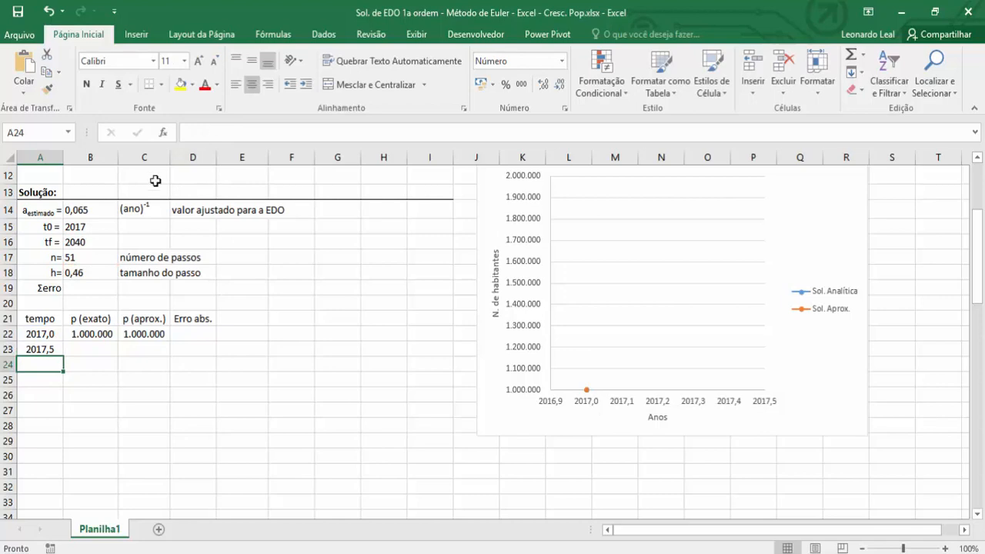
# Copy the time formula from A23 down the tempo column to 2040 in row 72, clearing the extra value in A73.
pyautogui.click(49, 350)
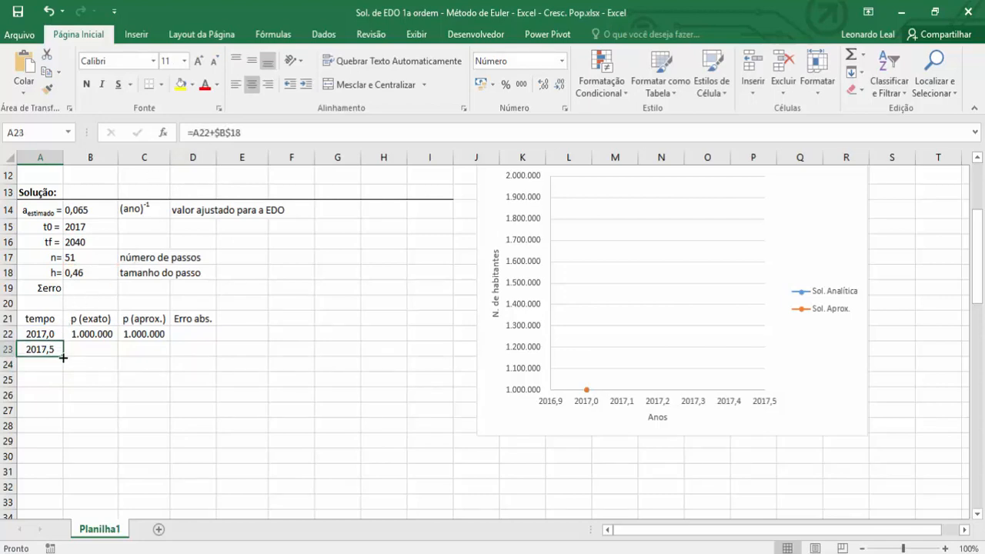
pyautogui.moveTo(63, 357); pyautogui.dragTo(57, 467)
pyautogui.click(44, 464)
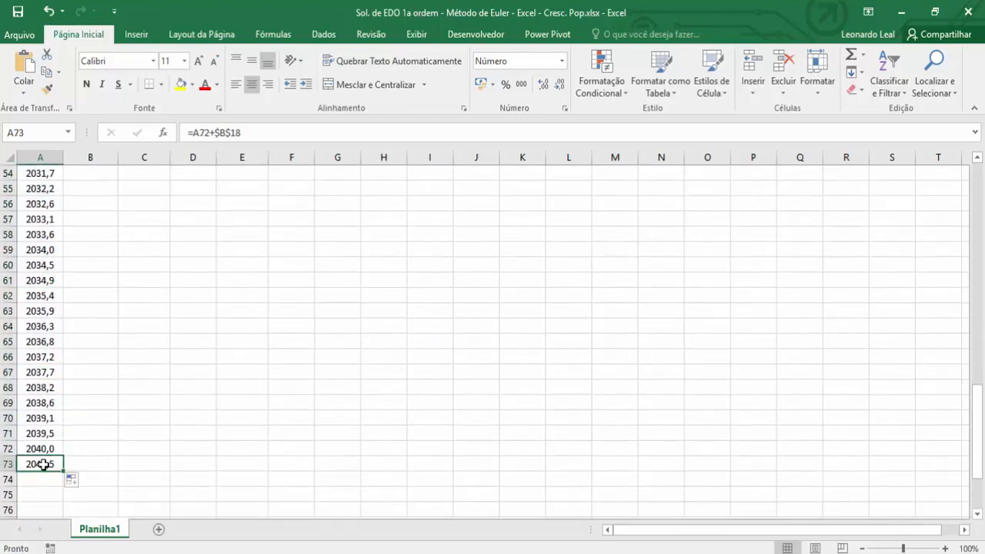
pyautogui.press('Delete')
# Select B23, the first empty cell under p (exato), and restore the worksheet window beside the PowerPoint solution slide.
pyautogui.scroll(15, 154, 398)
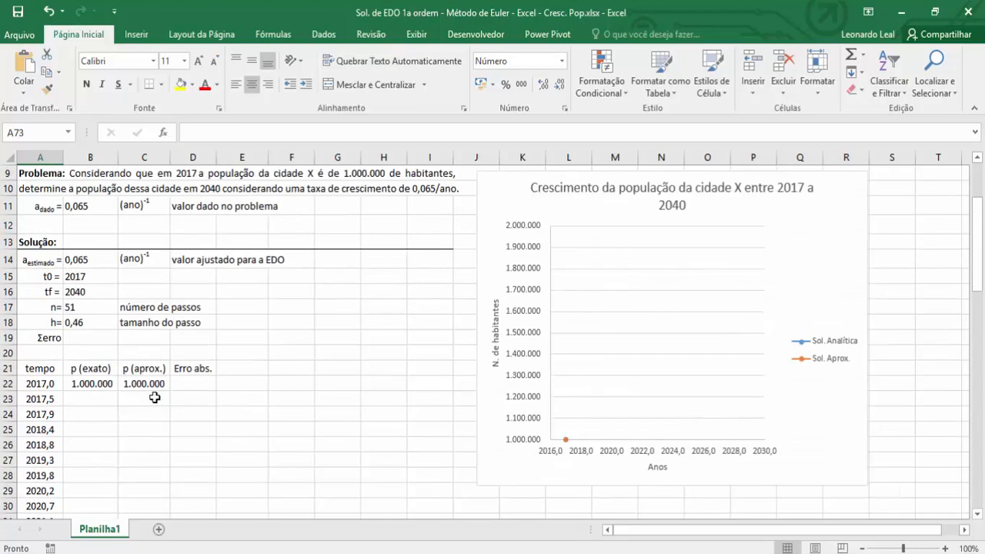
pyautogui.click(95, 402)
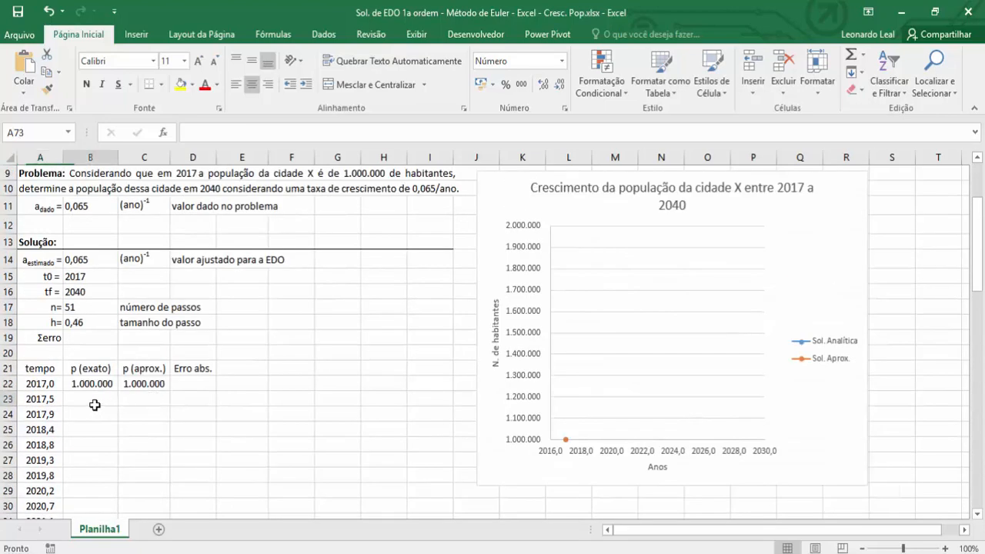
pyautogui.click(945, 18)
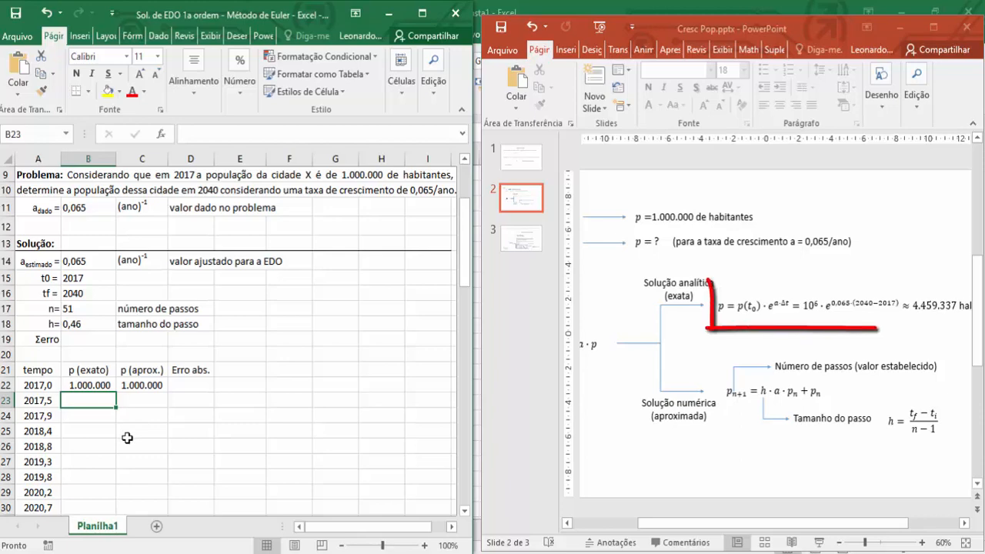
# Begin the exact solution formula in B23 with =B22*exp($B$11, keeping the given growth rate reference absolute.
pyautogui.write('=')
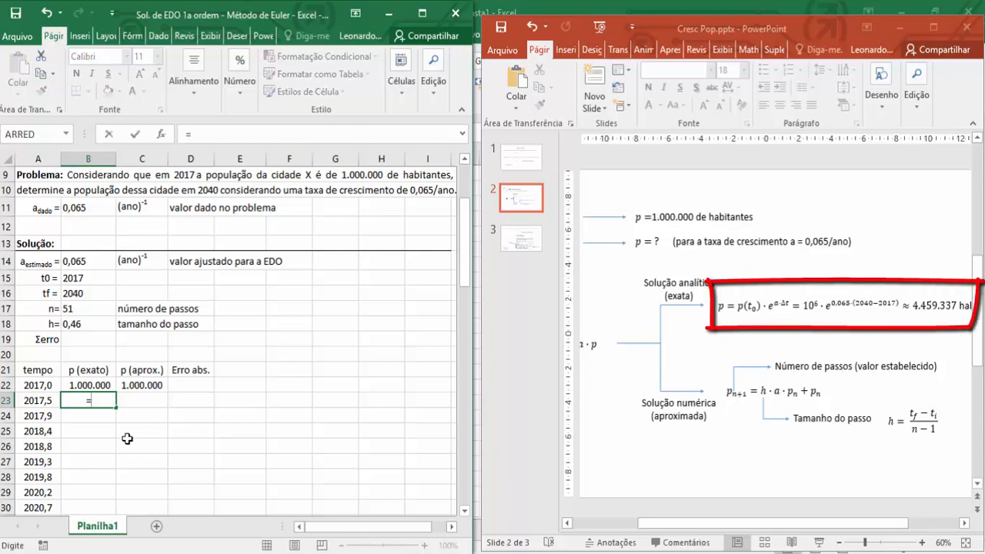
pyautogui.click(92, 385)
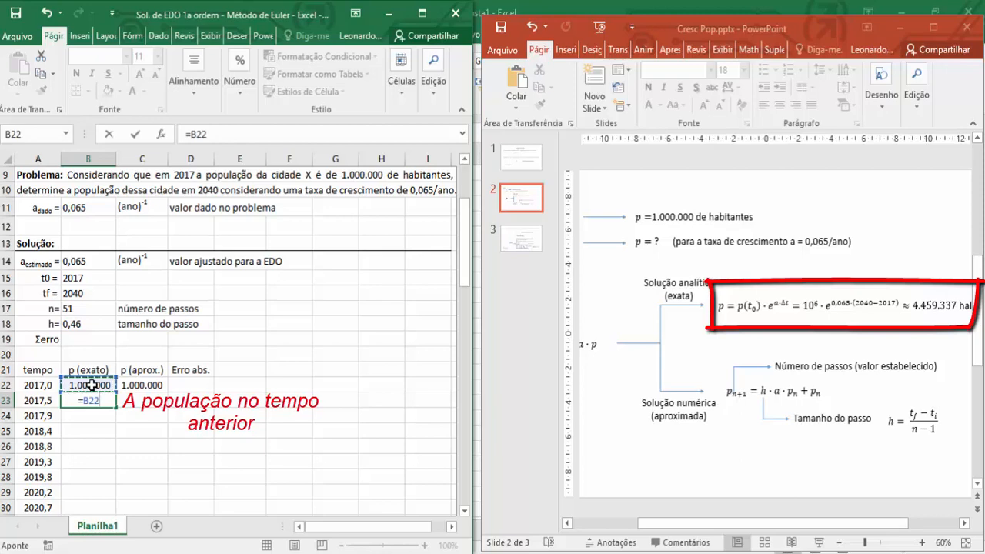
pyautogui.write('*ex')
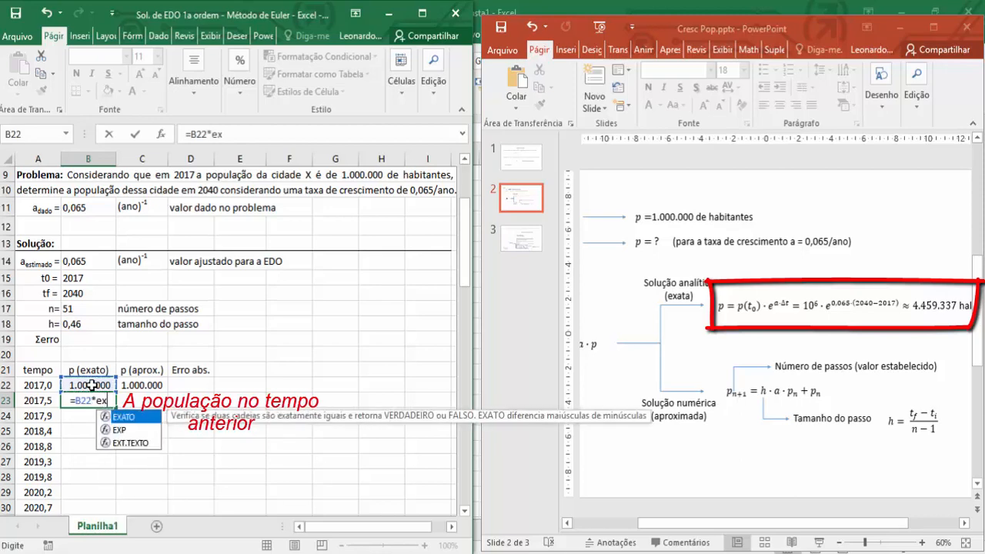
pyautogui.write('p')
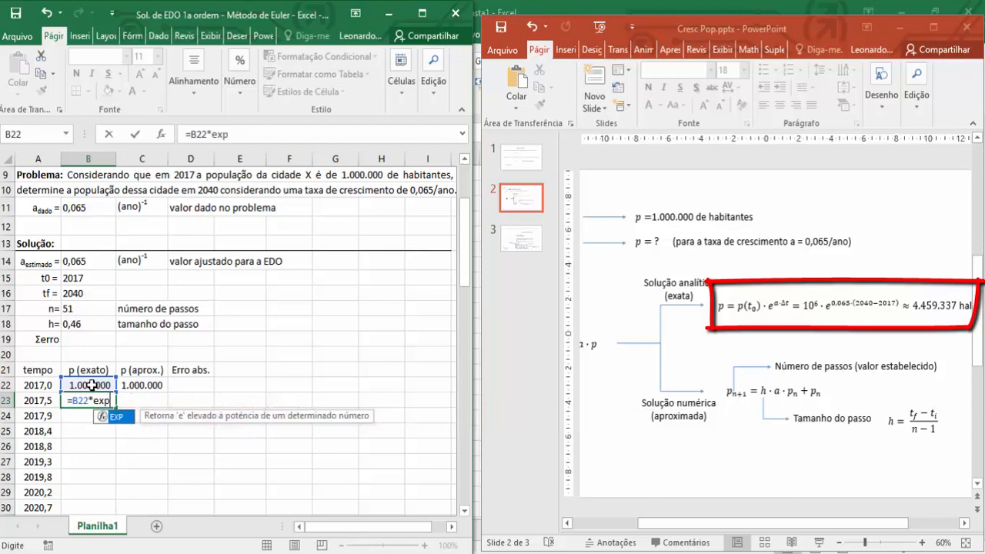
pyautogui.write('(')
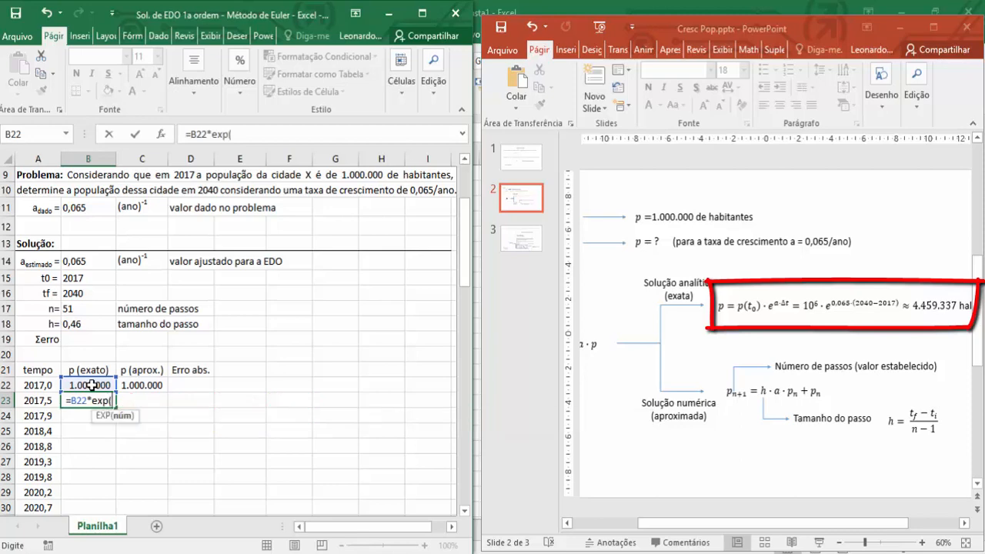
pyautogui.click(83, 208)
pyautogui.click(236, 134)
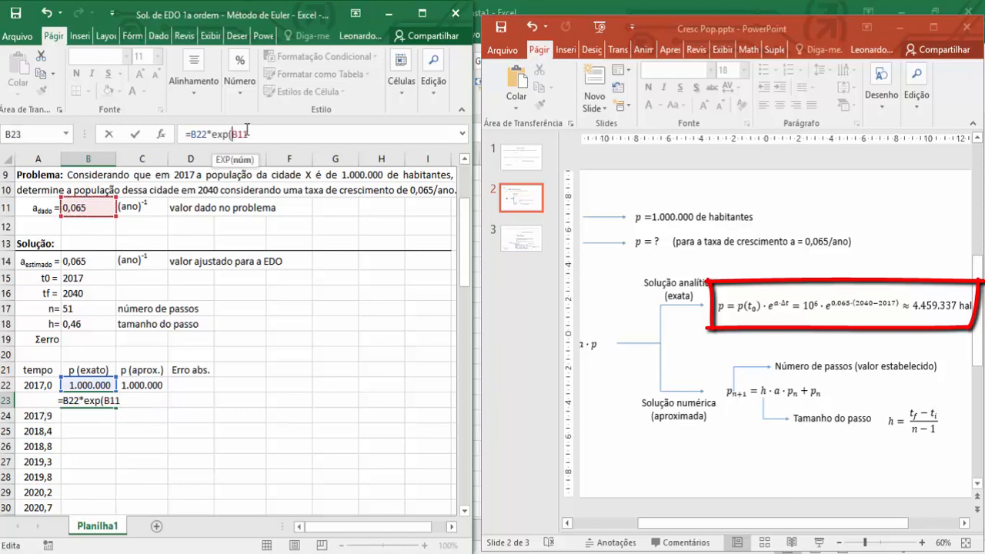
pyautogui.write('$B')
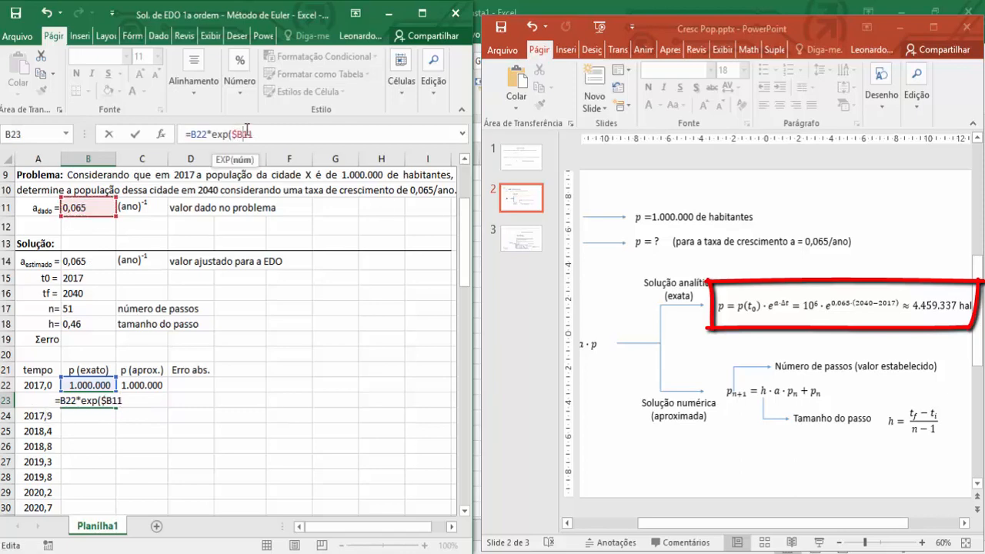
pyautogui.write('$11')
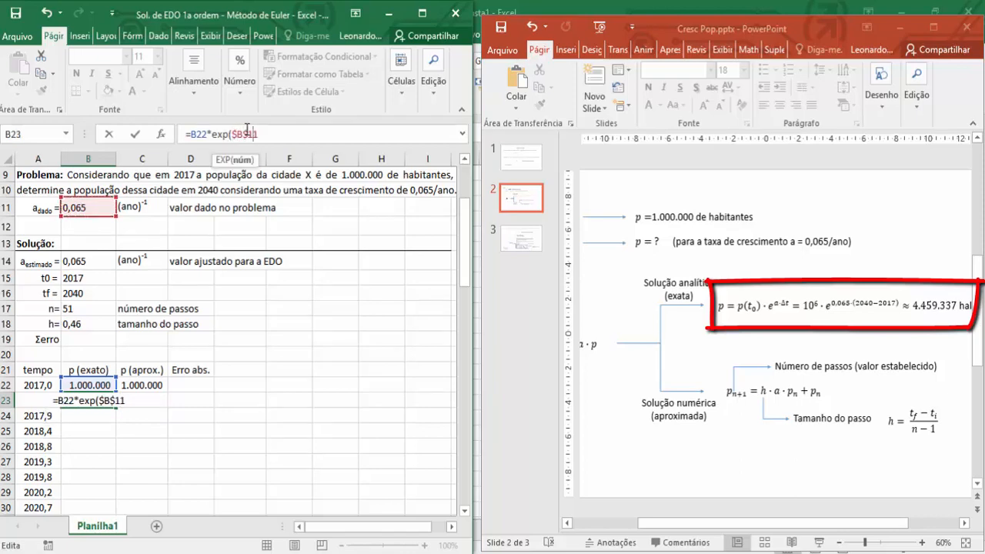
pyautogui.write('*')
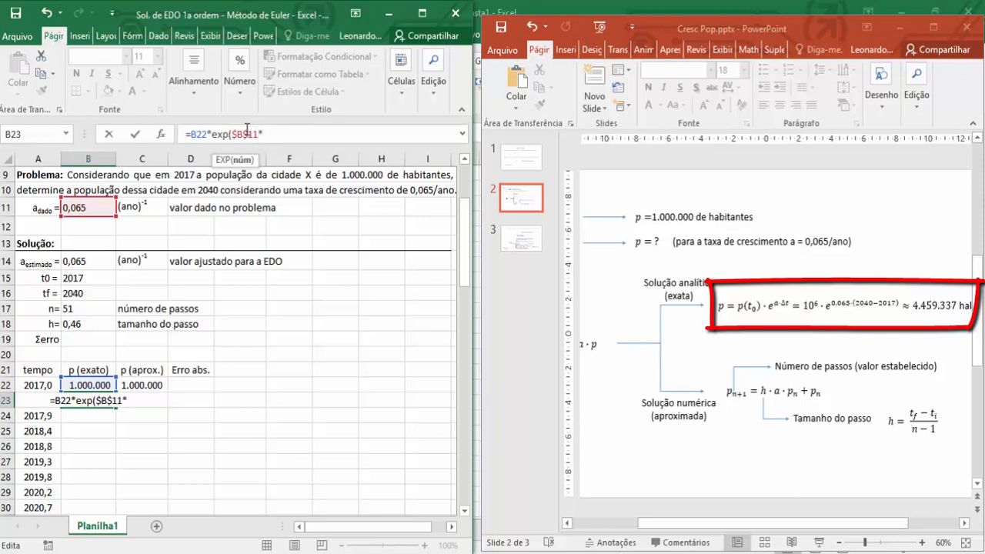
pyautogui.write('(')
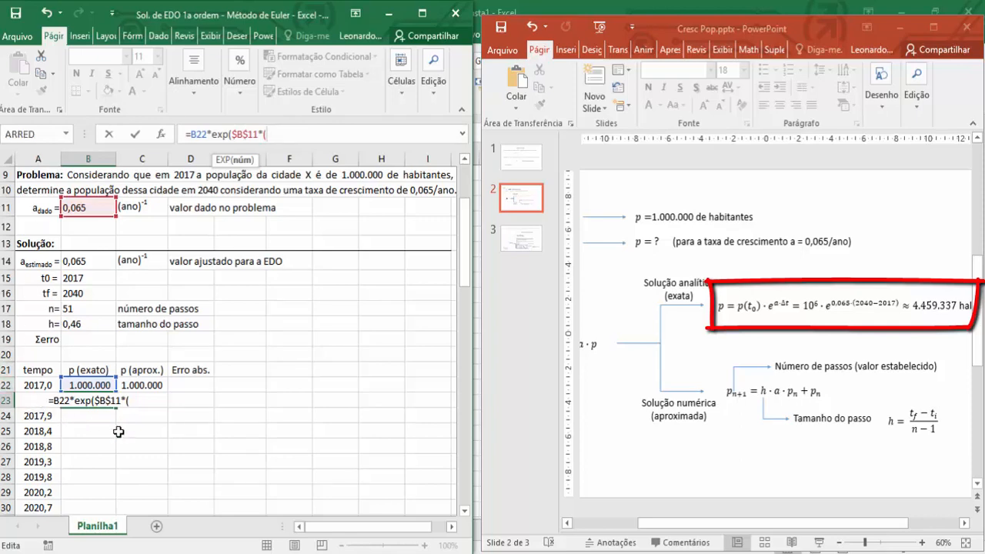
# Complete the B23 formula by multiplying the rate by the time difference (A23-A22) inside the exponential.
pyautogui.write('a')
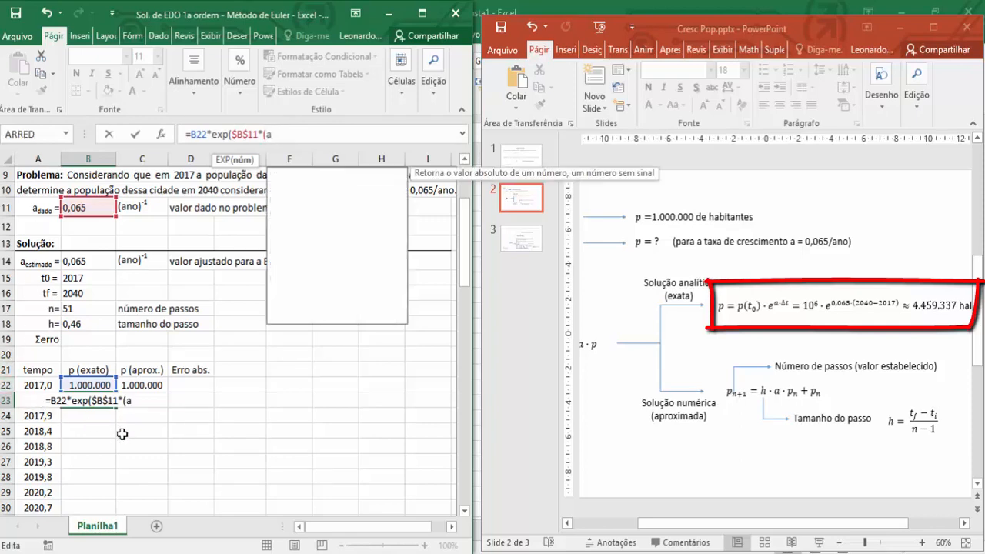
pyautogui.write('23-')
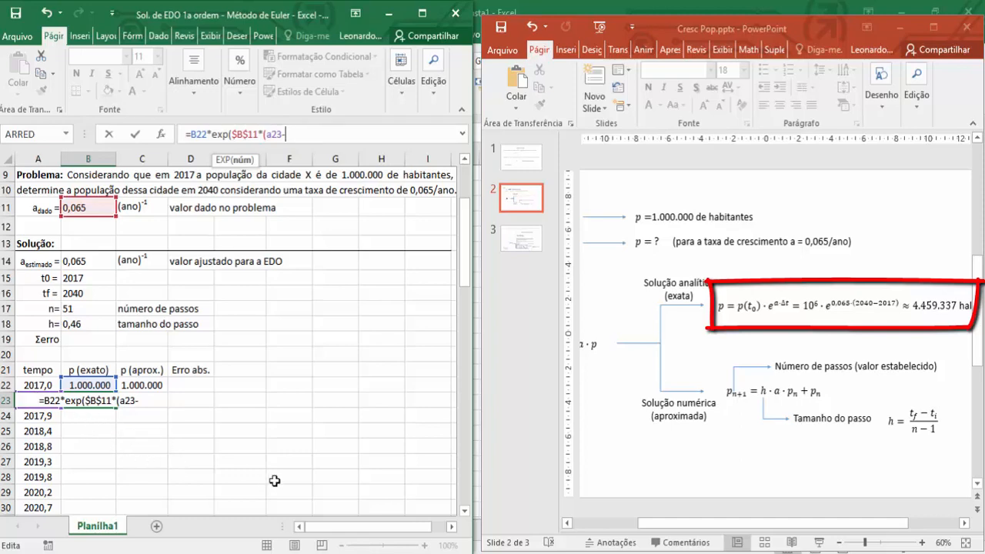
pyautogui.write('a22')
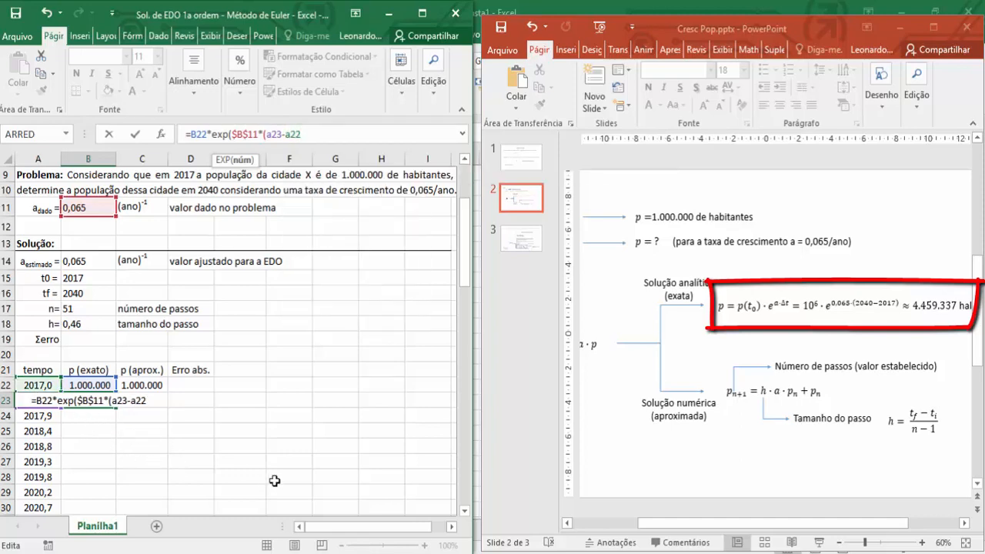
pyautogui.write('))')
pyautogui.press('Return')
# Fill the exact solution formula from B23 down the p (exato) column through year 2040 in row 72.
pyautogui.scroll(-1, 179, 395)
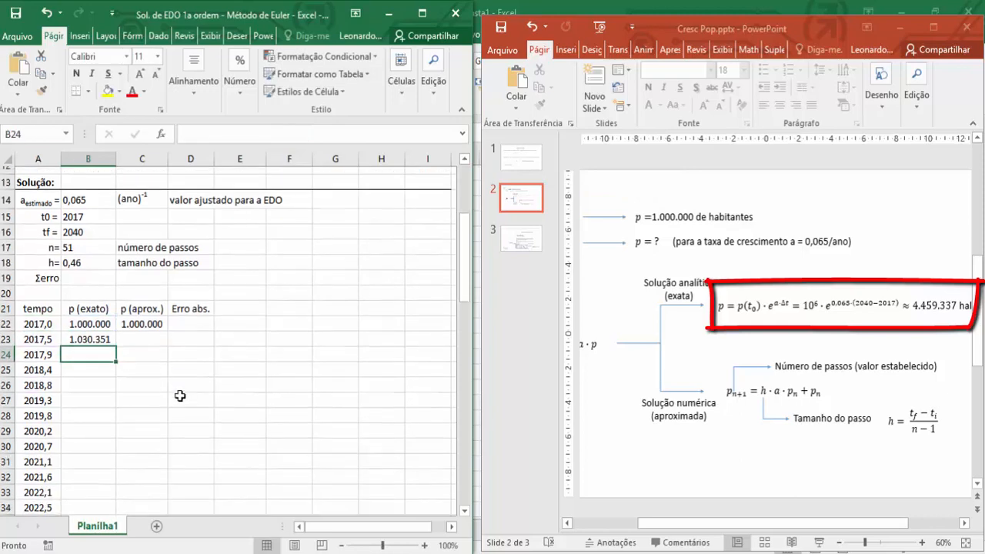
pyautogui.scroll(-1, 179, 395)
pyautogui.click(100, 315)
pyautogui.doubleClick(116, 324)
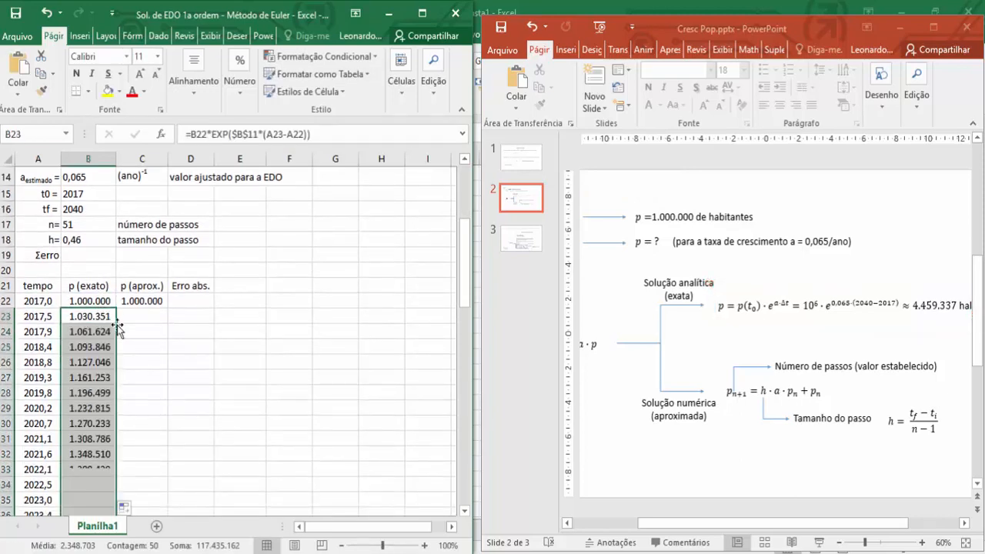
pyautogui.scroll(-18, 160, 425)
pyautogui.scroll(2, 160, 424)
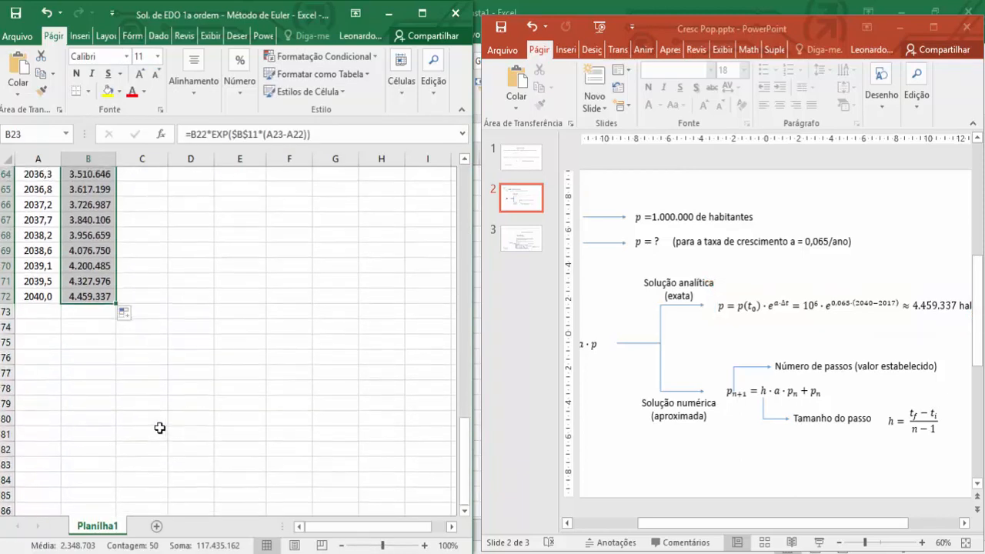
pyautogui.click(79, 314)
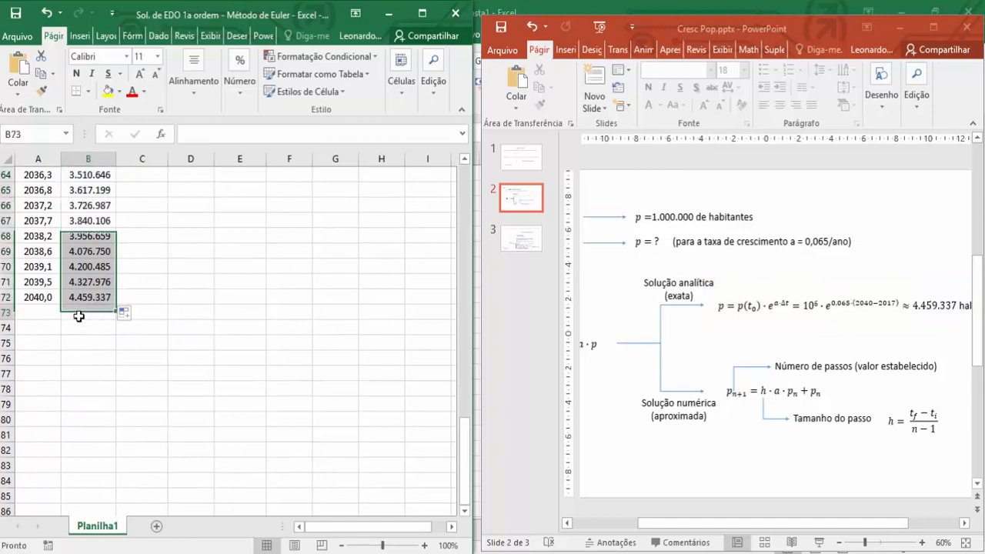
# Switch to the PowerPoint slide and check its analytical result against the exact population calculated for 2040.
pyautogui.click(761, 525)
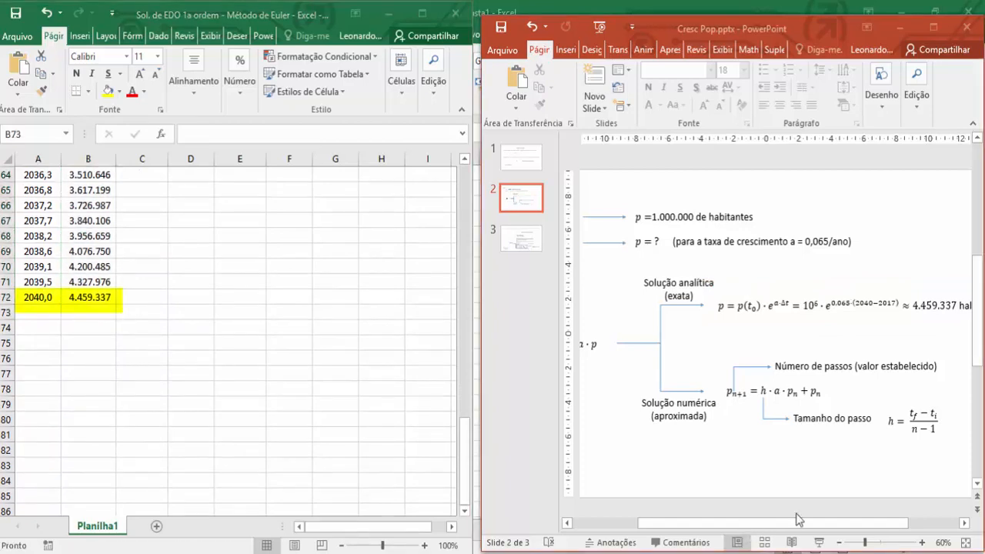
pyautogui.click(963, 523)
pyautogui.click(964, 524)
pyautogui.click(963, 524)
pyautogui.click(964, 523)
pyautogui.click(964, 523)
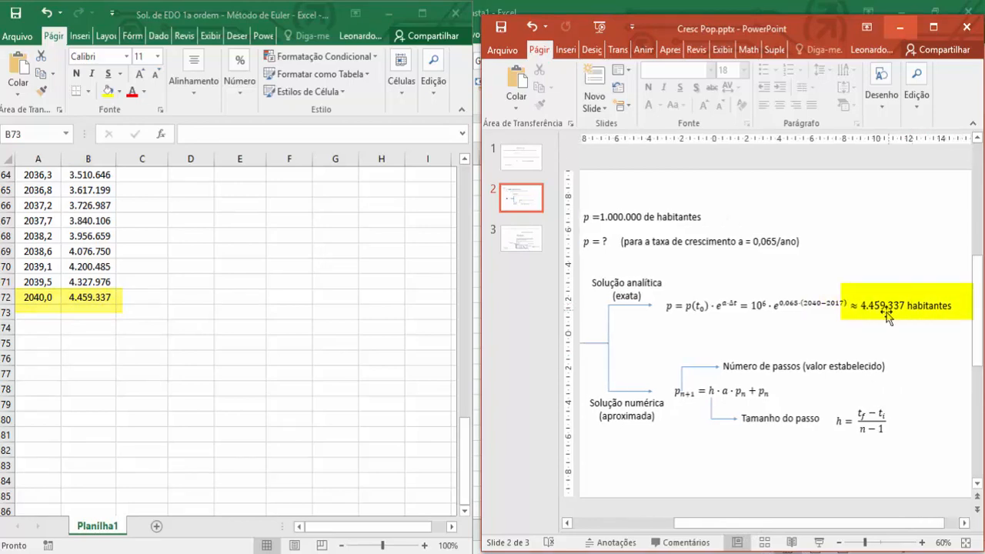
# Return to the Excel worksheet and begin the Euler formula in C23 with =$B$18, the absolute step size reference.
pyautogui.click(176, 324)
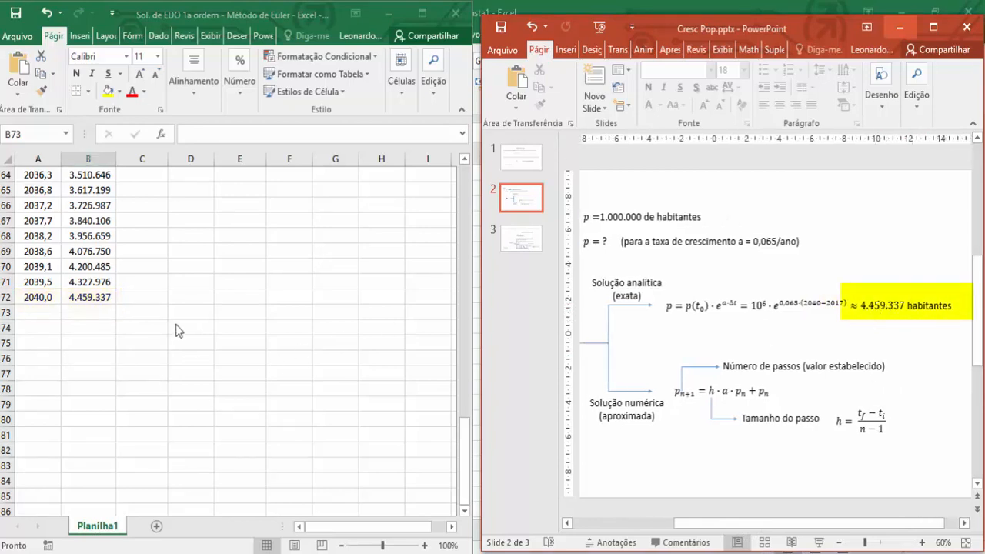
pyautogui.scroll(18, 175, 331)
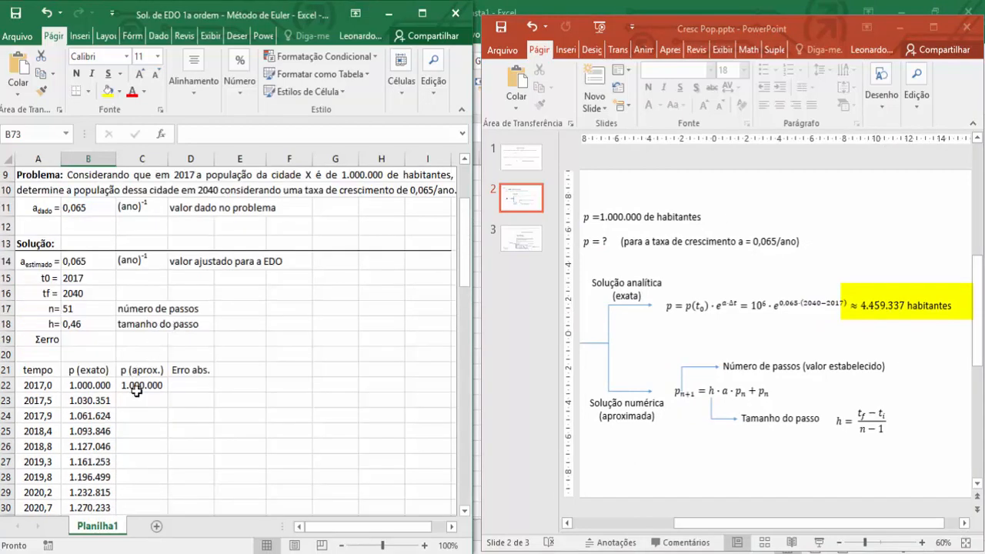
pyautogui.click(138, 399)
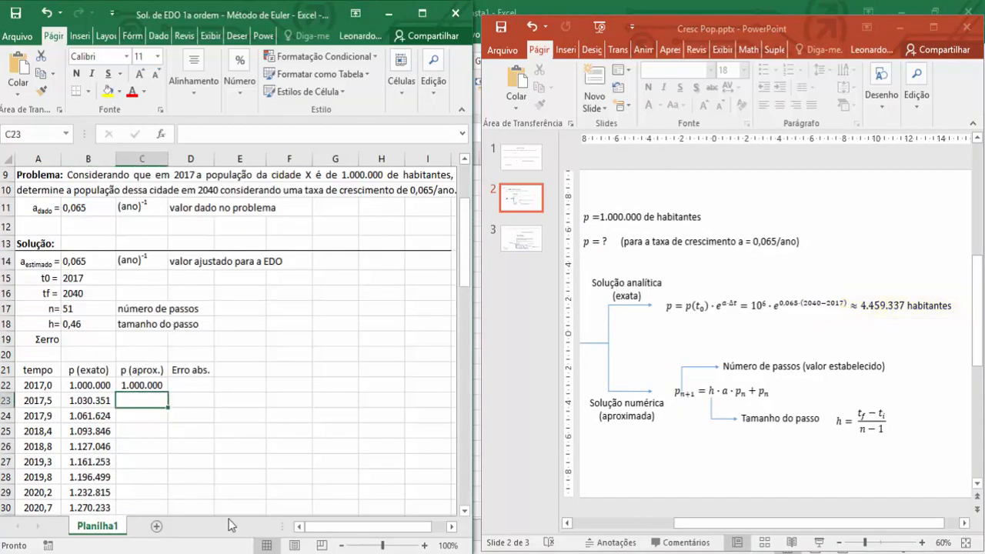
pyautogui.write('=')
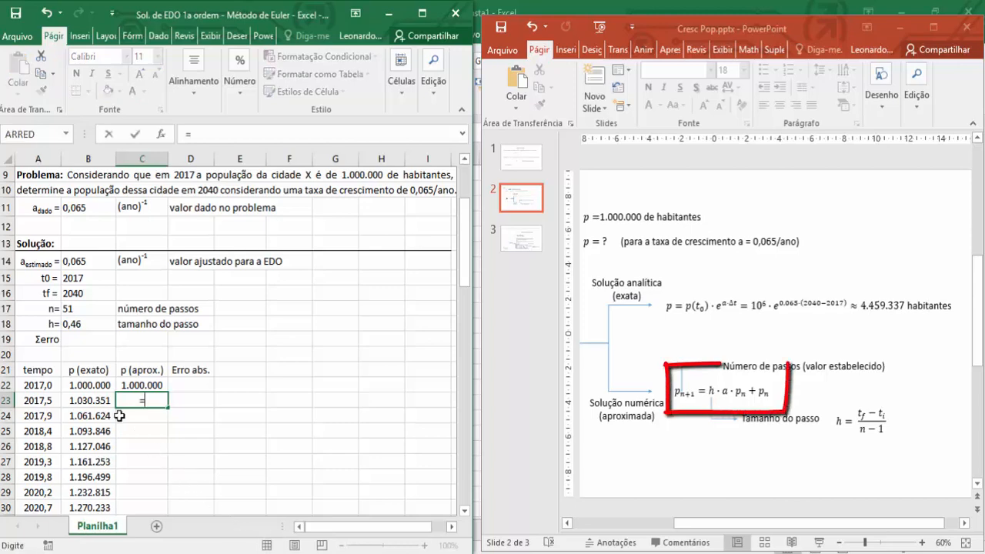
pyautogui.click(82, 329)
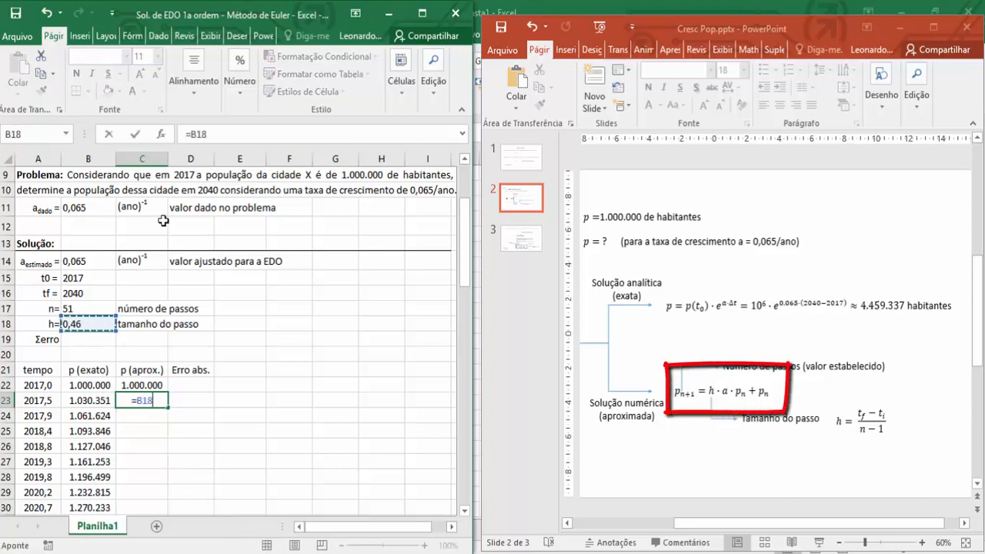
pyautogui.click(193, 134)
pyautogui.write('$')
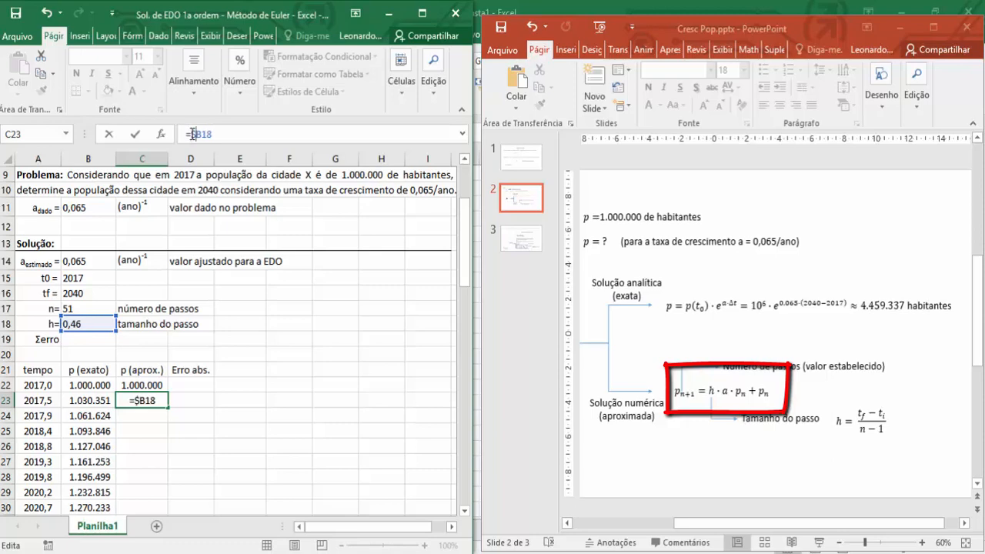
pyautogui.press('Right')
pyautogui.write('$18*')
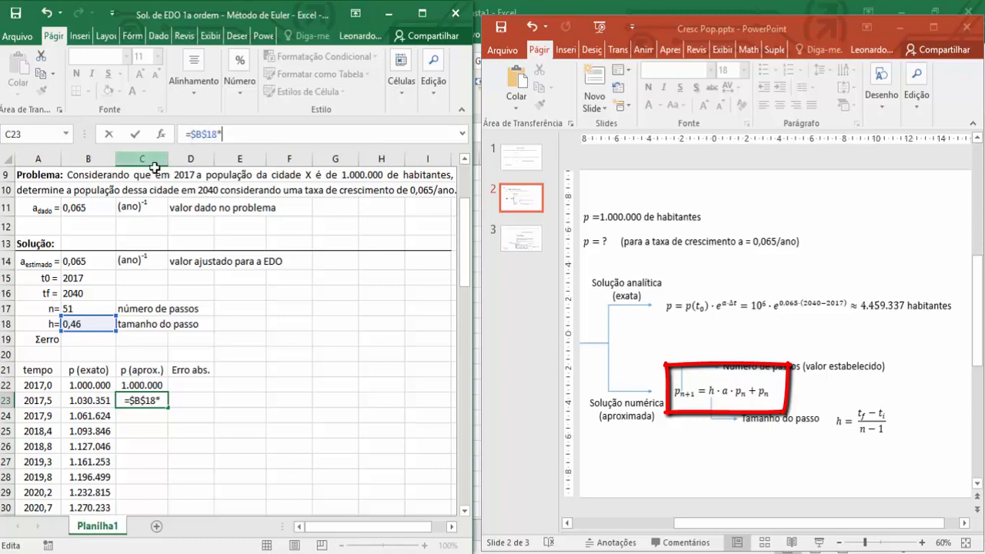
# Multiply the step size in the C23 formula by the estimated growth rate, using the absolute reference $B$14.
pyautogui.click(74, 260)
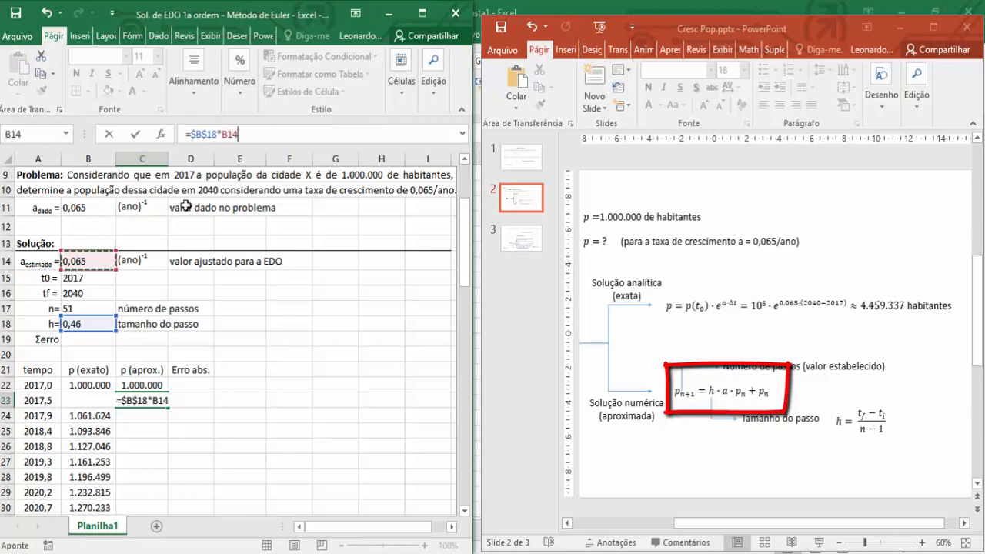
pyautogui.click(222, 135)
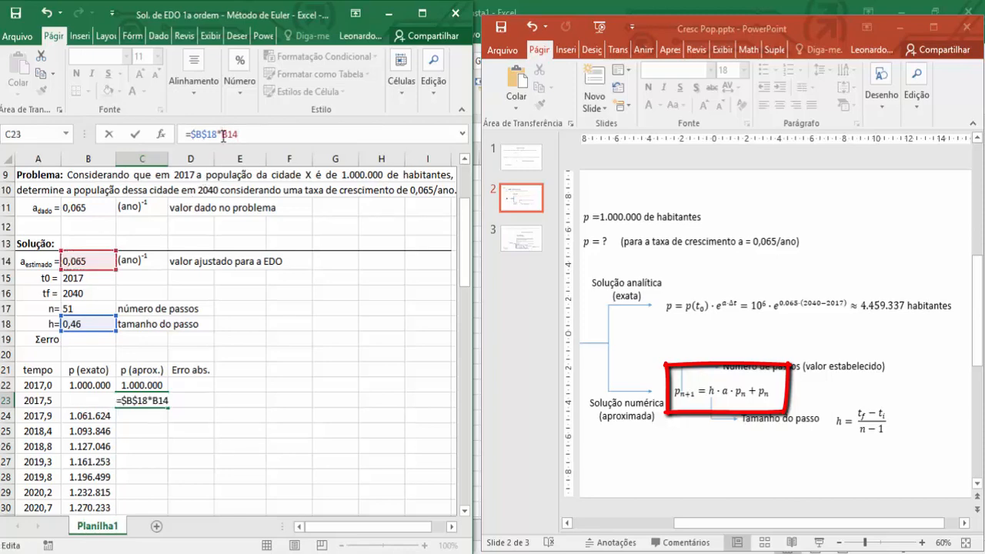
pyautogui.write('$B$18')
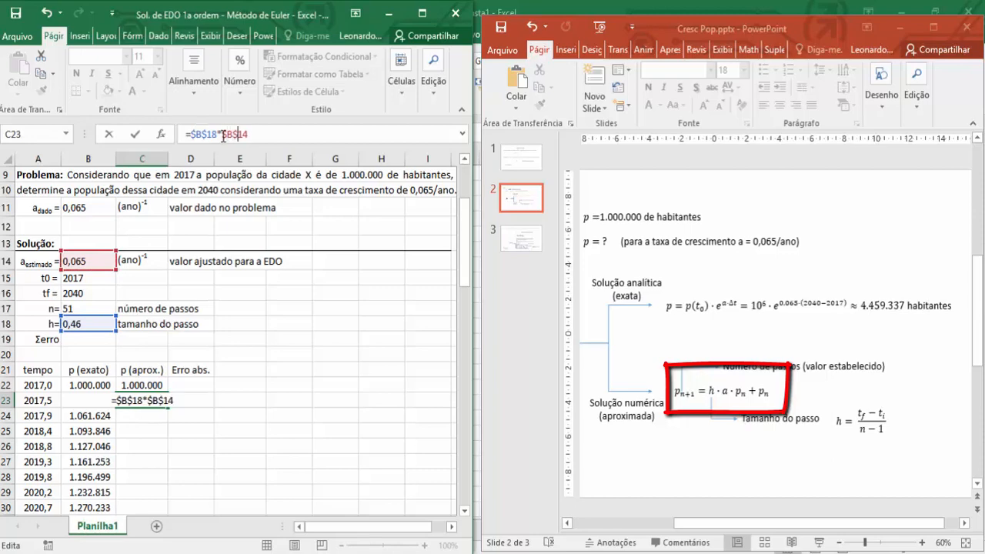
pyautogui.write('*')
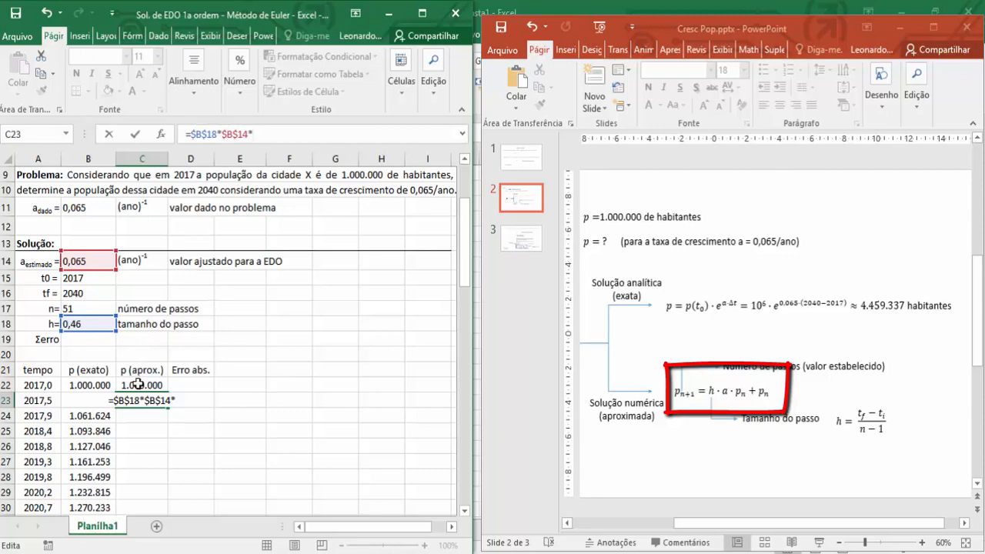
# Complete the Euler formula in C23 as =$B$18*$B$14*C22+C22 and reselect the cell.
pyautogui.click(137, 384)
pyautogui.write('+')
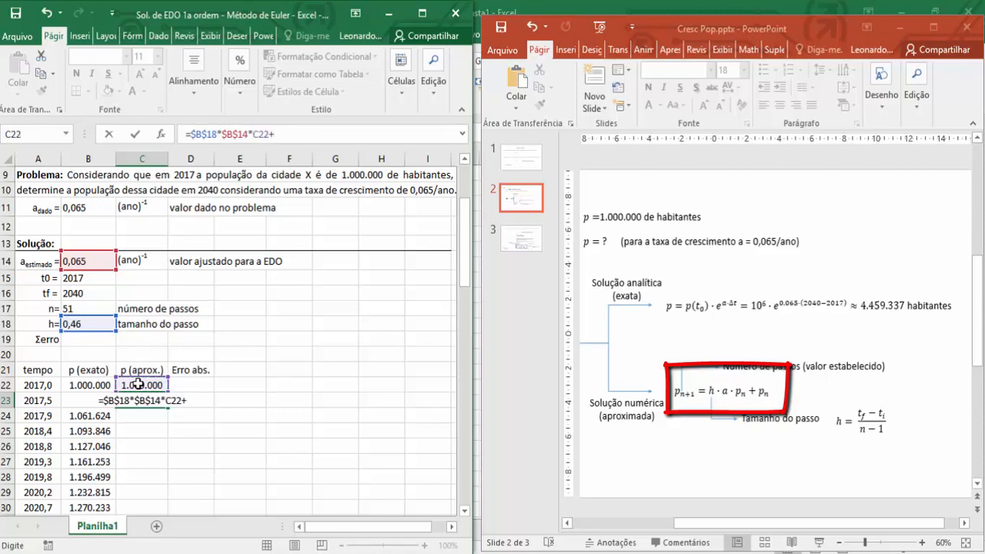
pyautogui.click(137, 384)
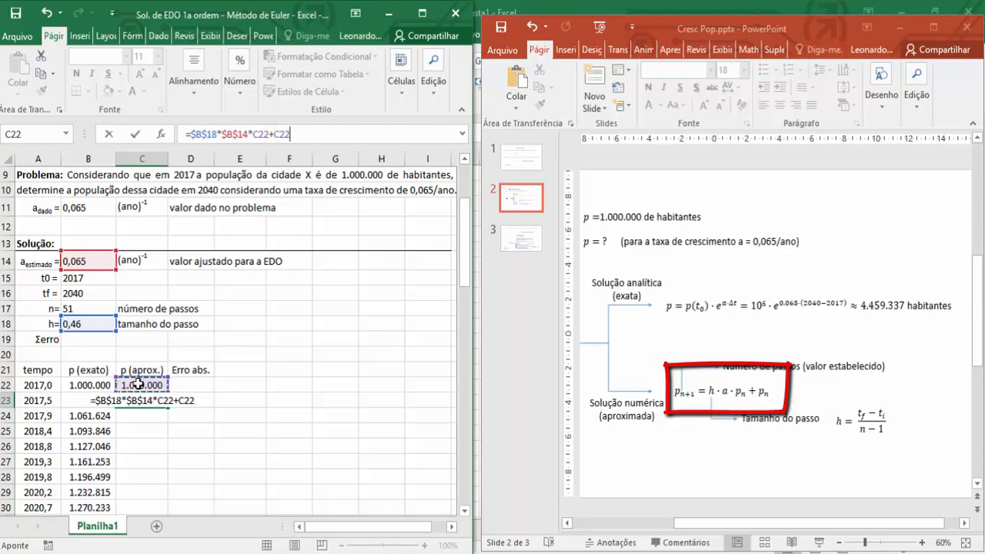
pyautogui.press('Return')
pyautogui.click(140, 399)
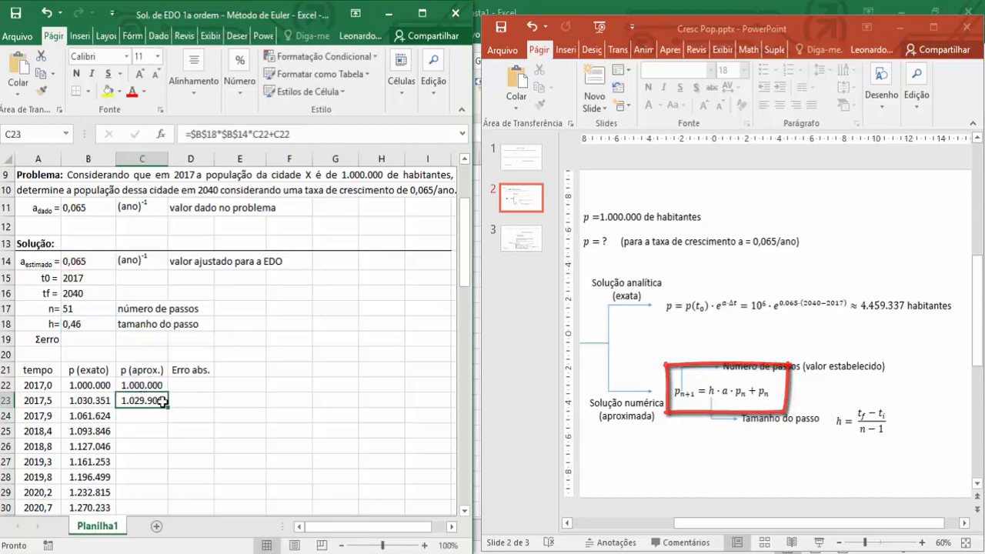
# Fill the Euler formula from C23 down through C72 and maximize the worksheet window.
pyautogui.doubleClick(166, 408)
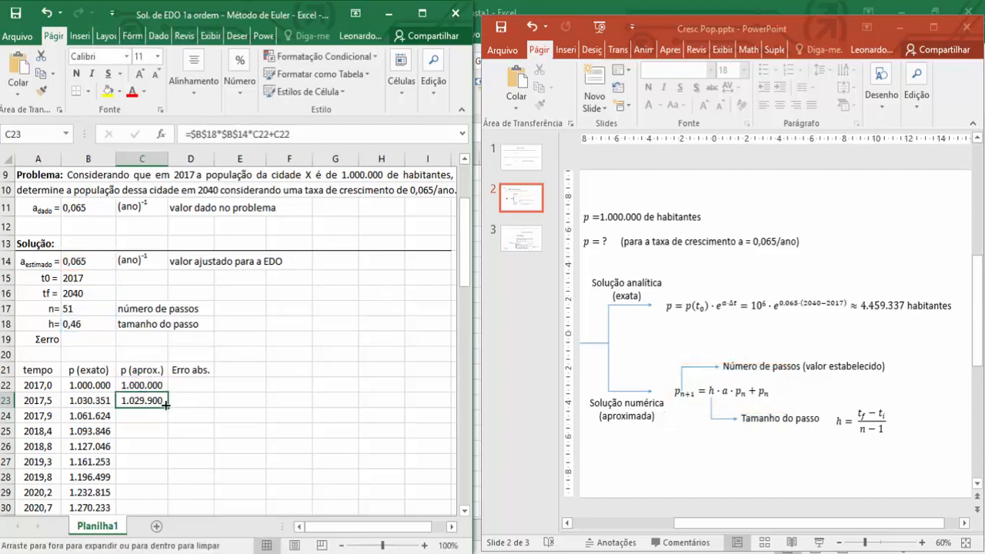
pyautogui.click(432, 22)
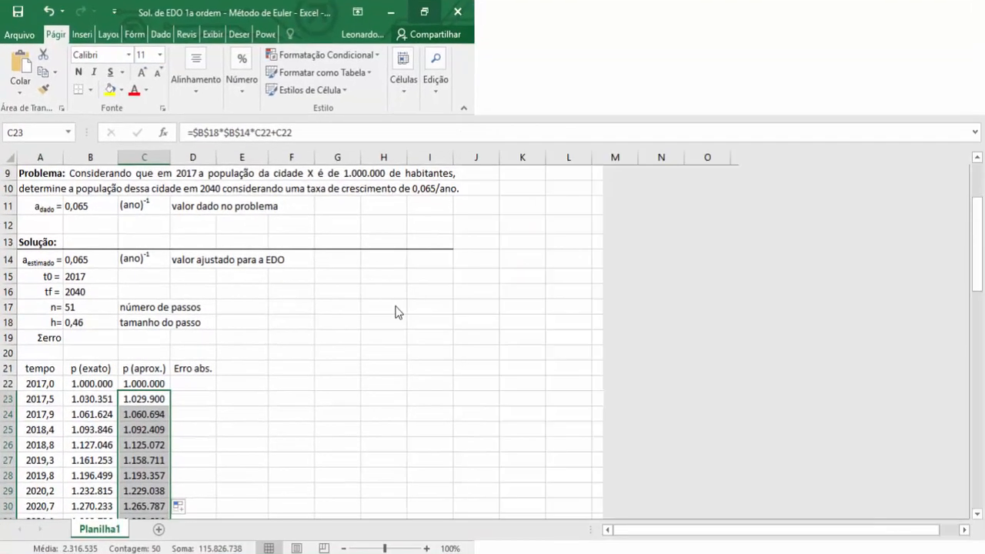
# Compare the approximate 2040 population in C72 with the exact value in the same row.
pyautogui.scroll(-18, 316, 413)
pyautogui.scroll(-2, 317, 413)
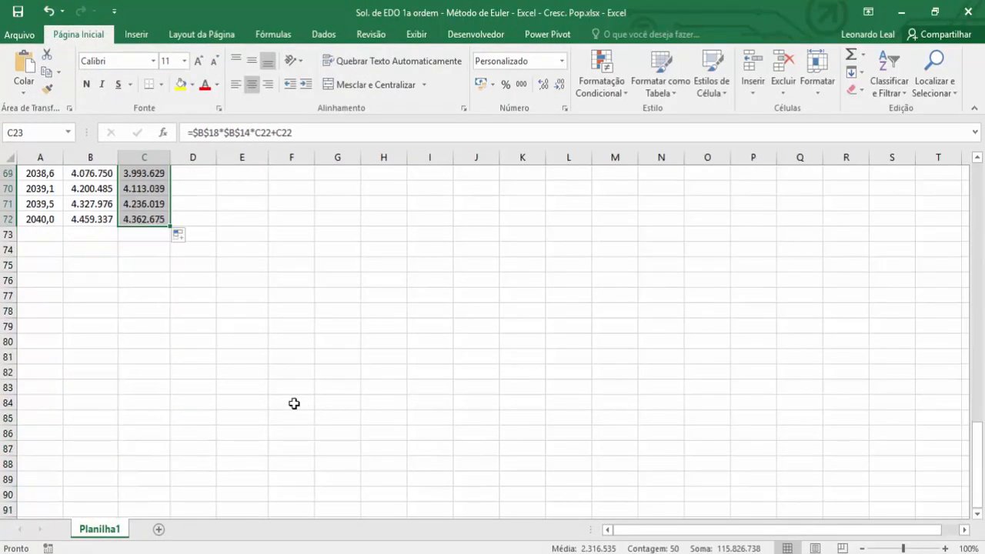
pyautogui.click(108, 262)
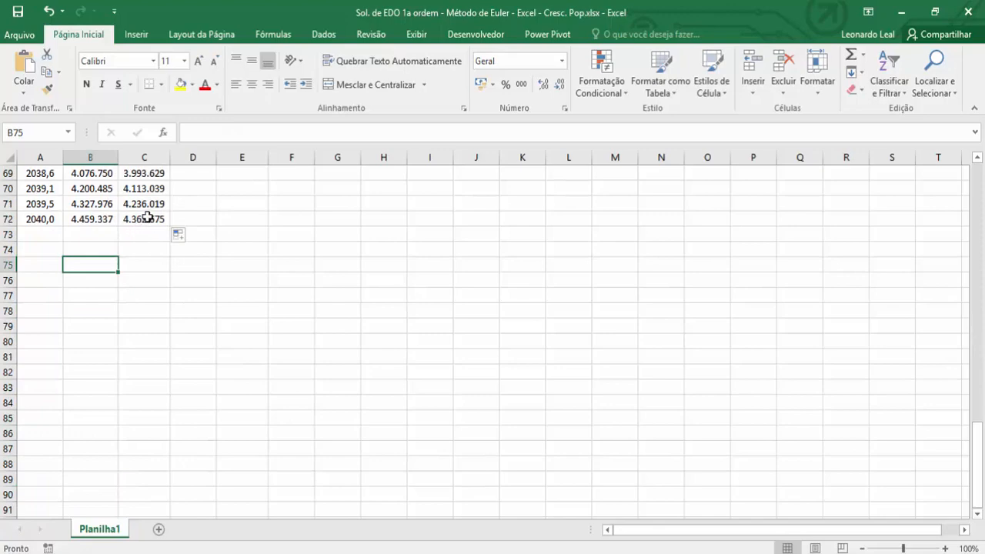
pyautogui.click(146, 219)
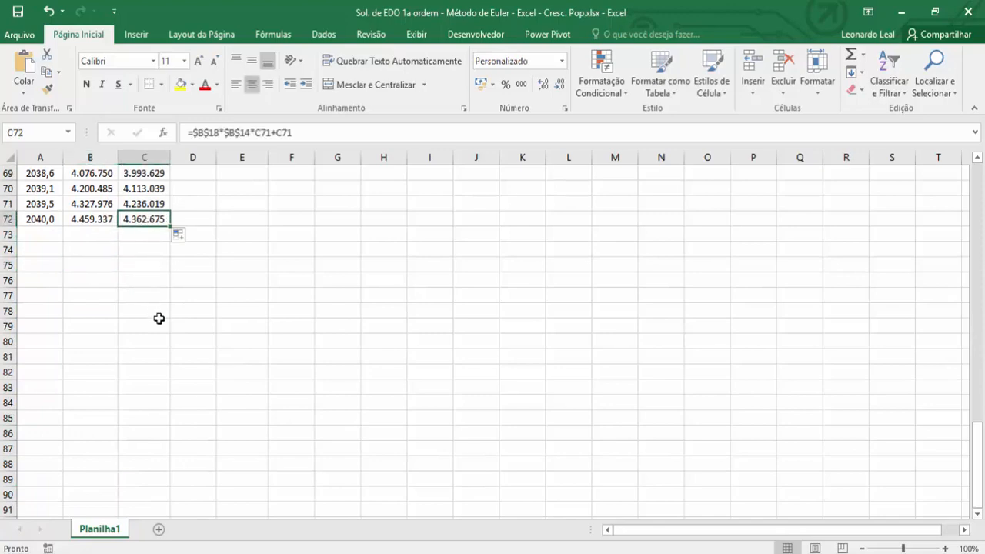
# Enter =ABS(B22-C22) in D22 to calculate the absolute error between the exact and approximate populations.
pyautogui.scroll(18, 159, 319)
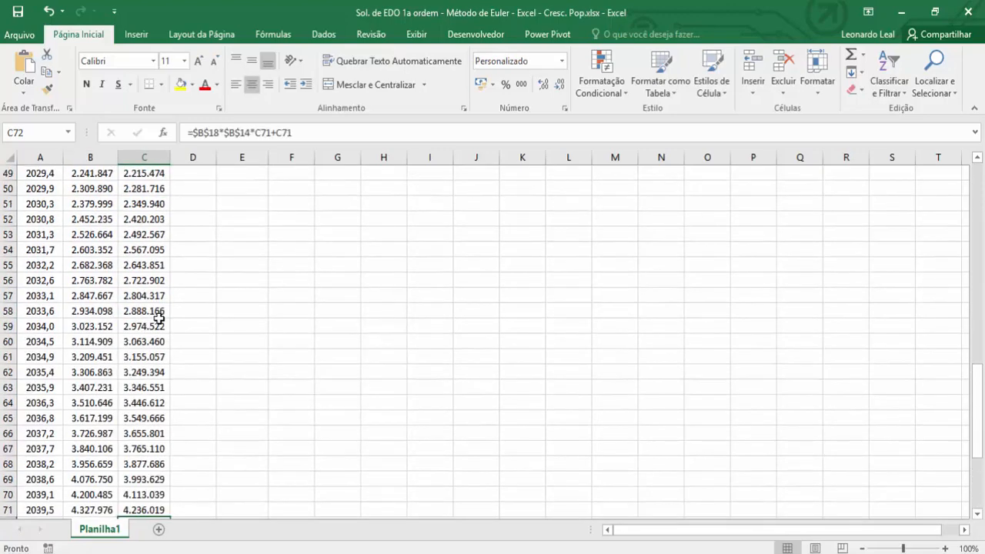
pyautogui.scroll(2, 158, 318)
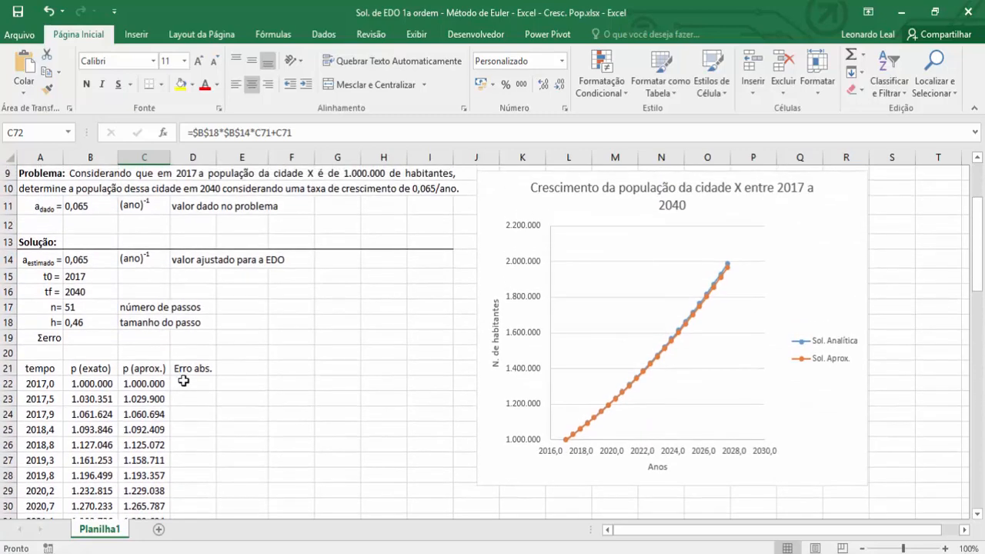
pyautogui.click(186, 380)
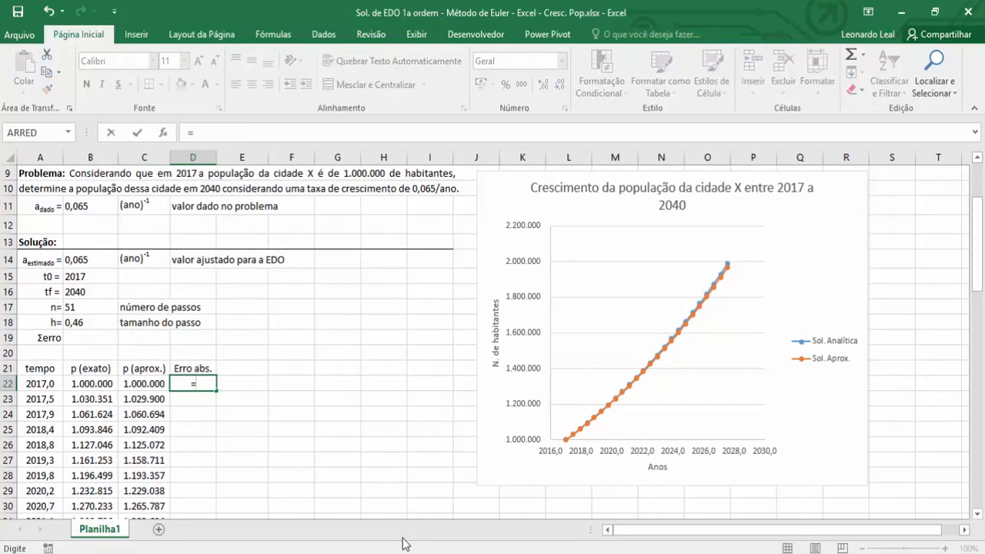
pyautogui.write('abs(')
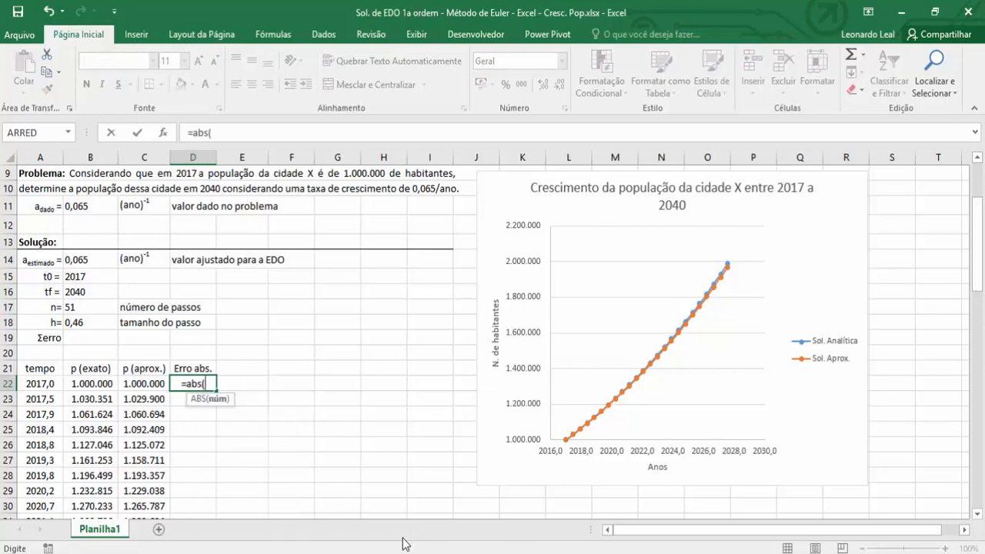
pyautogui.click(101, 384)
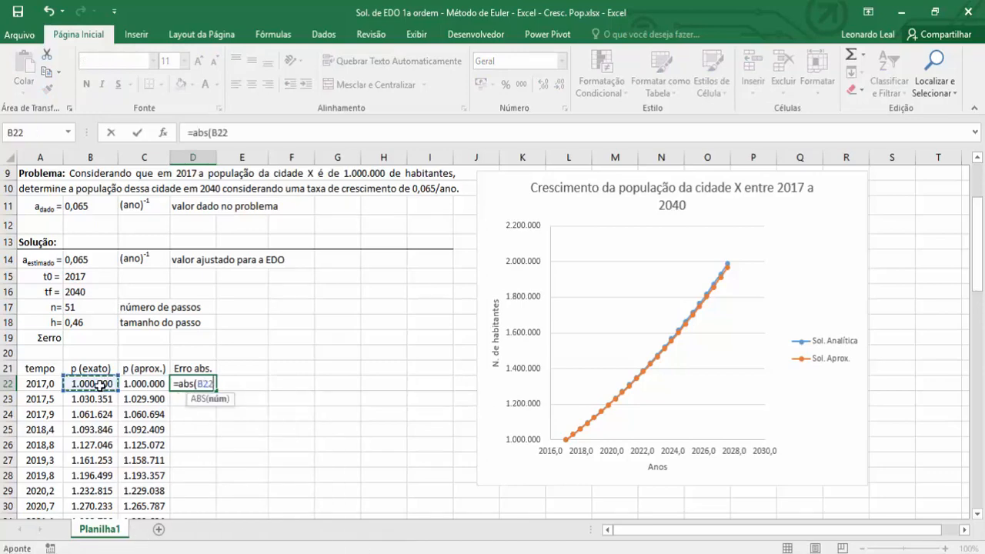
pyautogui.write('-')
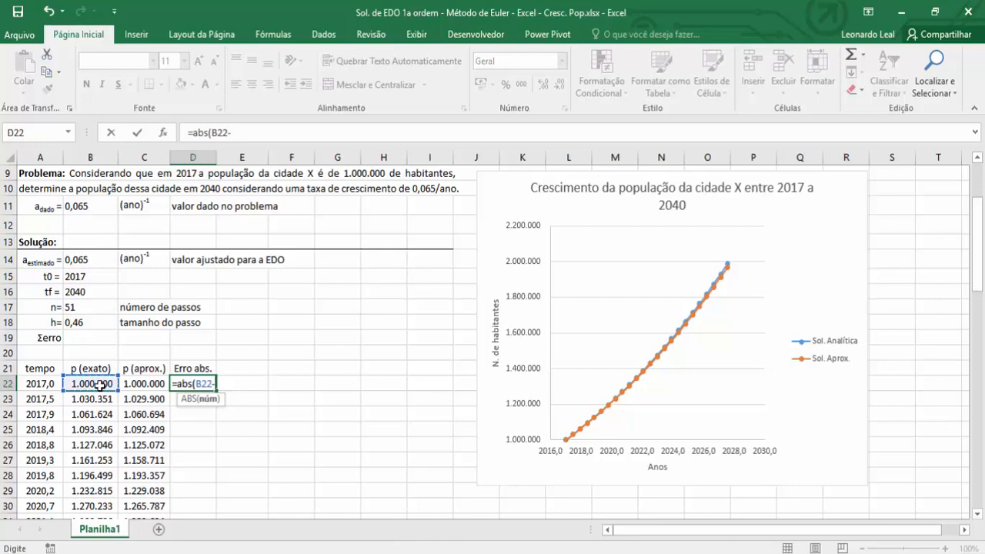
pyautogui.click(136, 384)
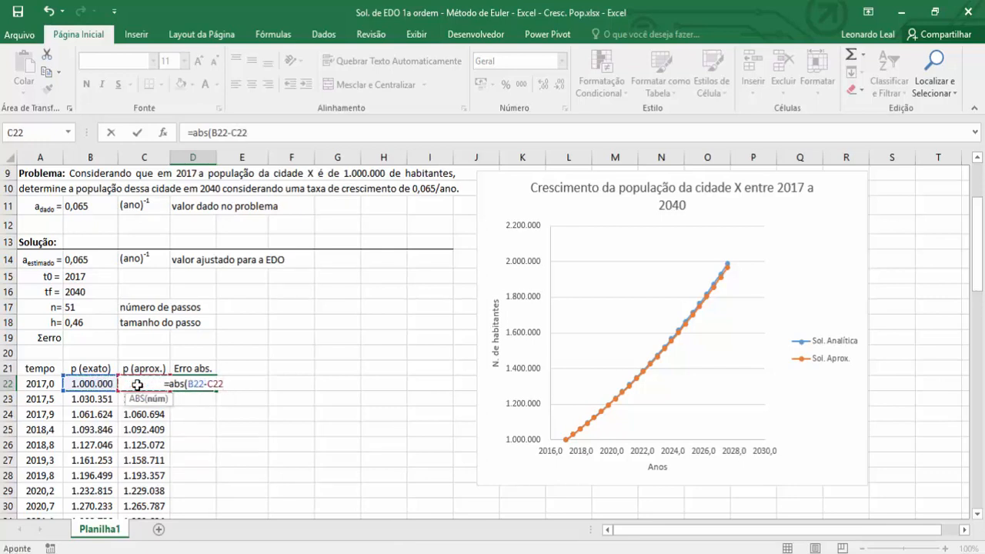
pyautogui.write(')')
pyautogui.press('Return')
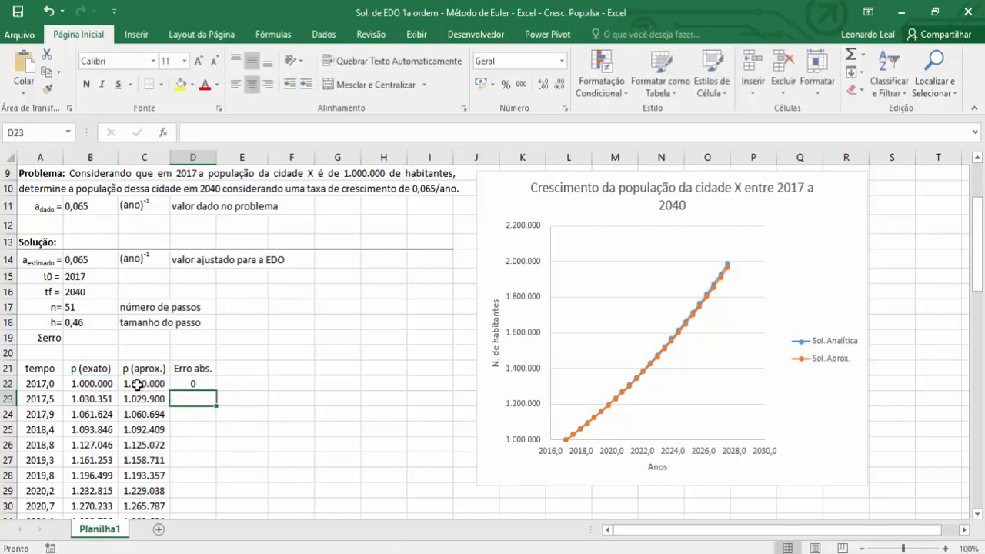
# Fill the absolute error formula from D22 down through D72 and select the 2040 error in the last row.
pyautogui.click(192, 384)
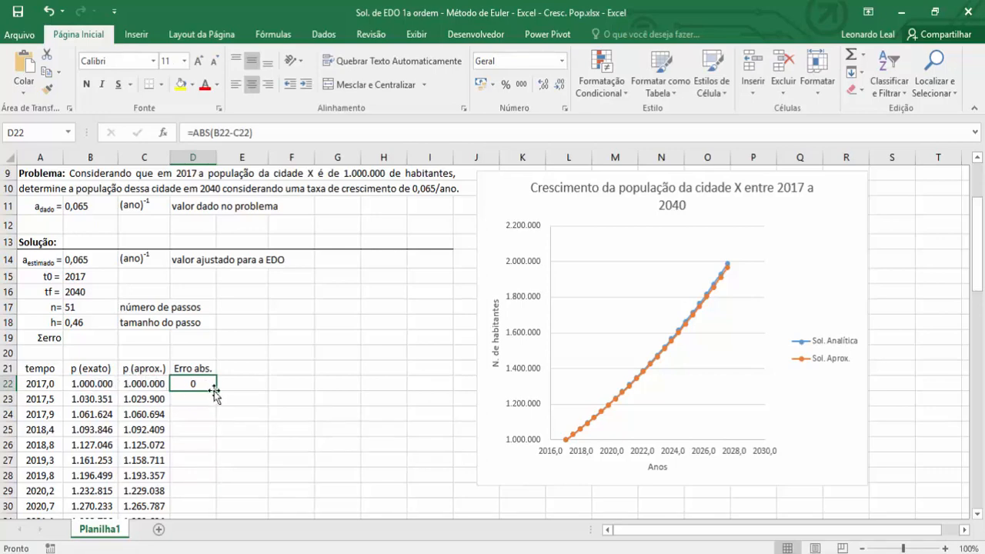
pyautogui.doubleClick(217, 391)
pyautogui.scroll(-15, 218, 392)
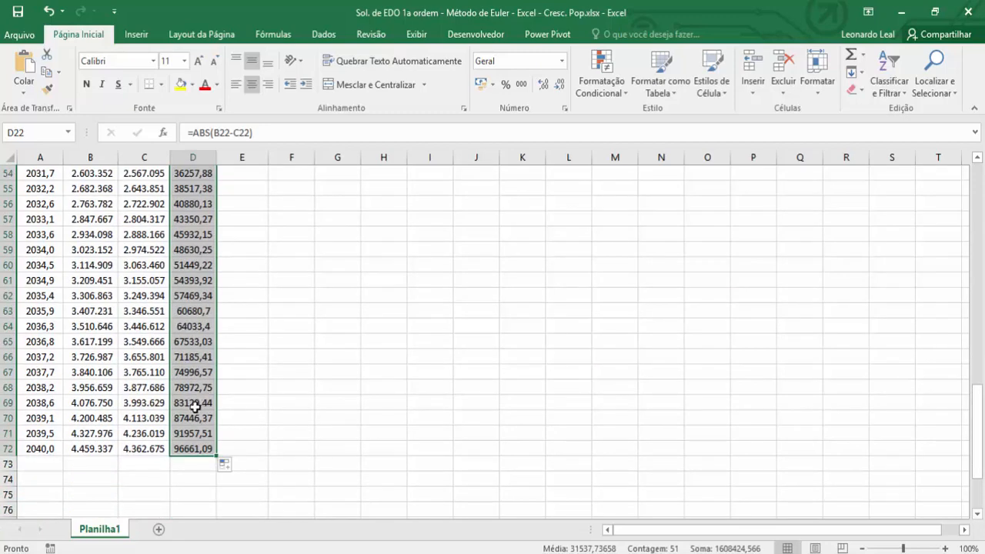
pyautogui.click(187, 449)
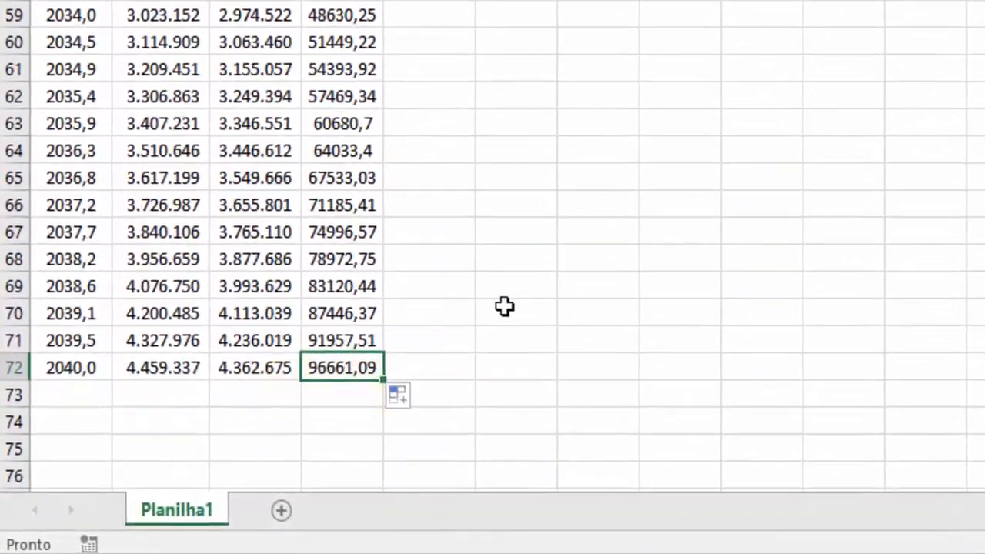
# Total the absolute errors in B19, beside the Σerro label, with the formula =SOMA(D22:D72).
pyautogui.scroll(11, 458, 333)
pyautogui.scroll(7, 551, 283)
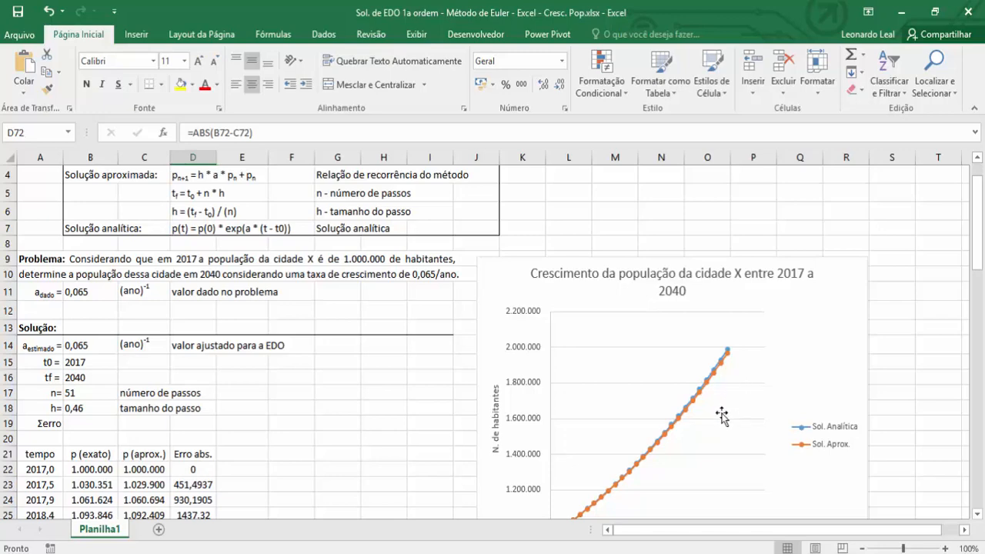
pyautogui.scroll(-3, 722, 416)
pyautogui.scroll(-13, 722, 414)
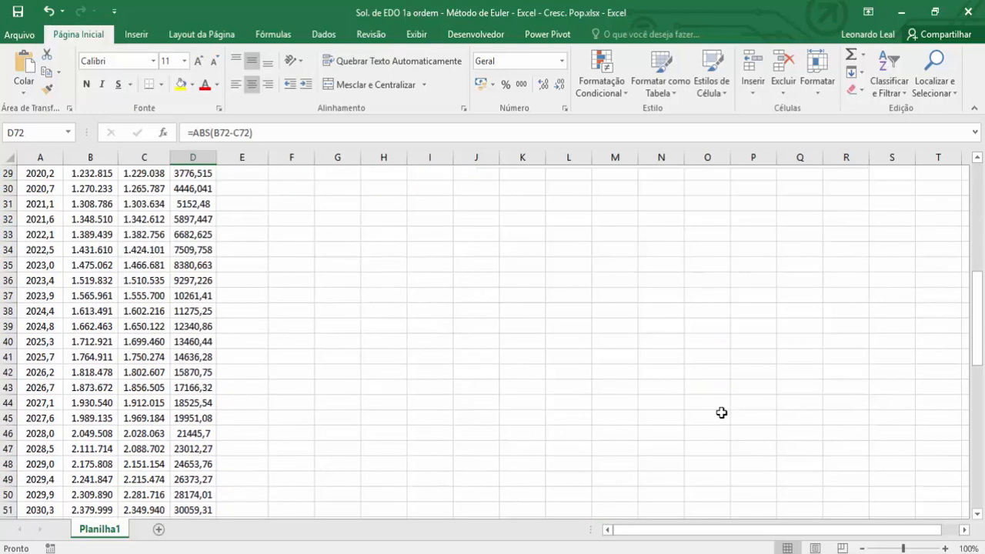
pyautogui.scroll(17, 722, 413)
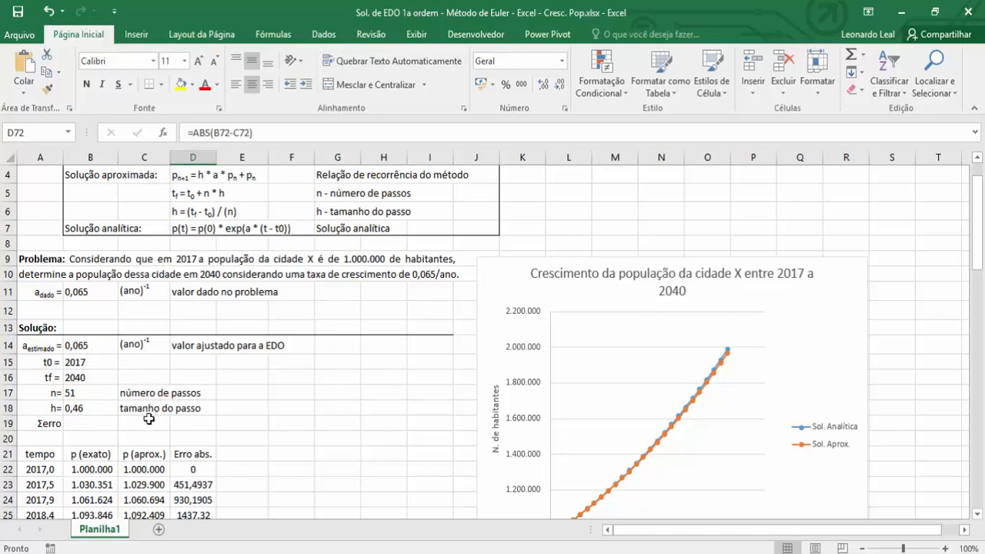
pyautogui.click(80, 422)
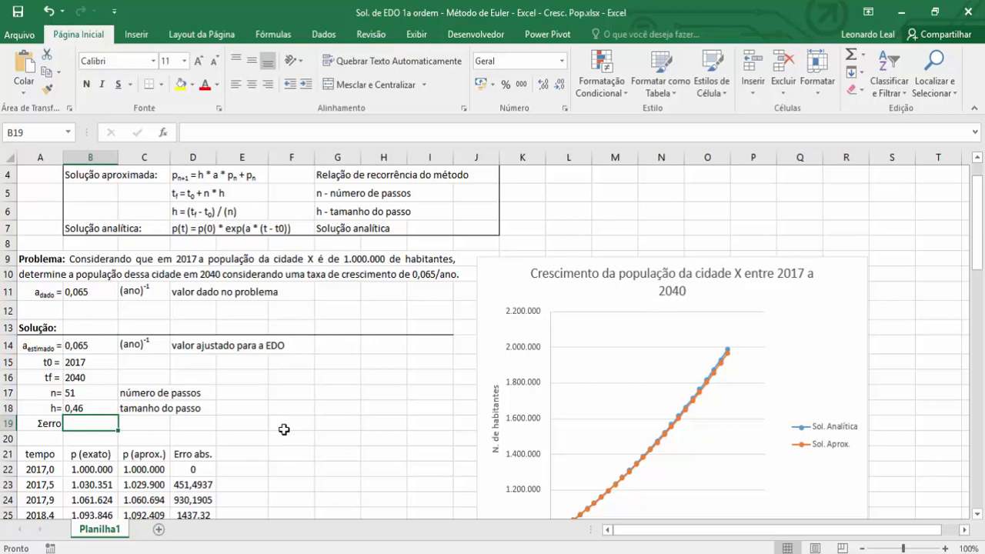
pyautogui.write('=s')
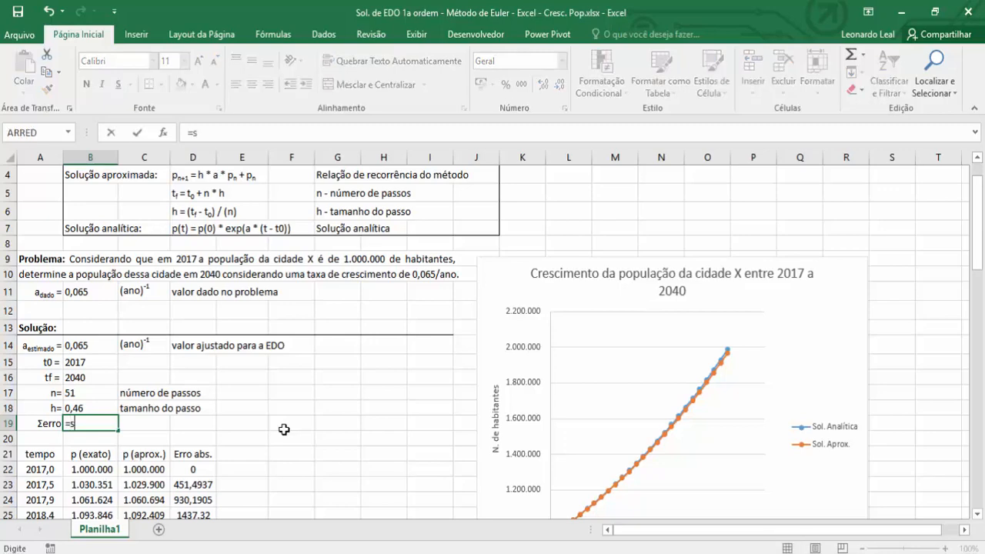
pyautogui.write('oma(')
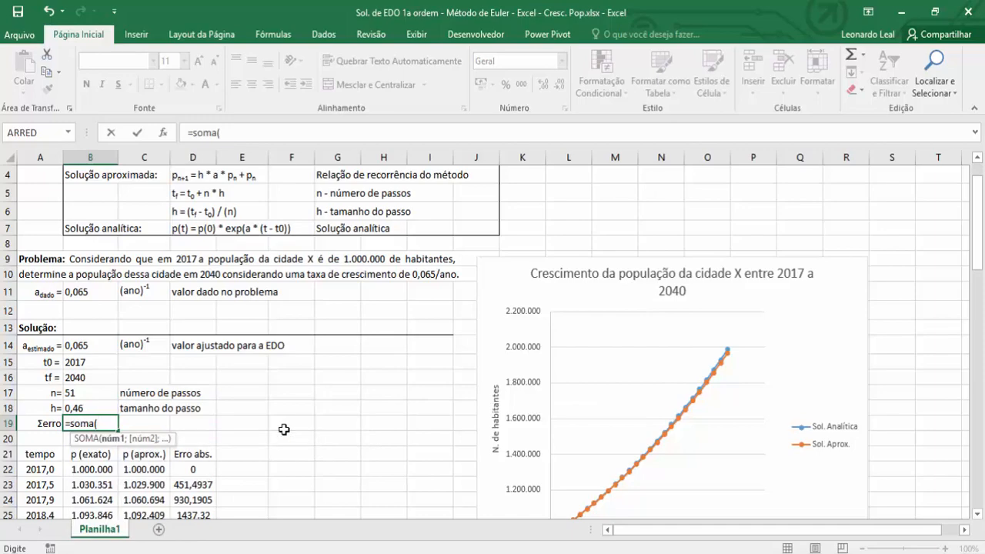
pyautogui.scroll(-2, 282, 429)
pyautogui.moveTo(191, 380); pyautogui.dragTo(193, 479)
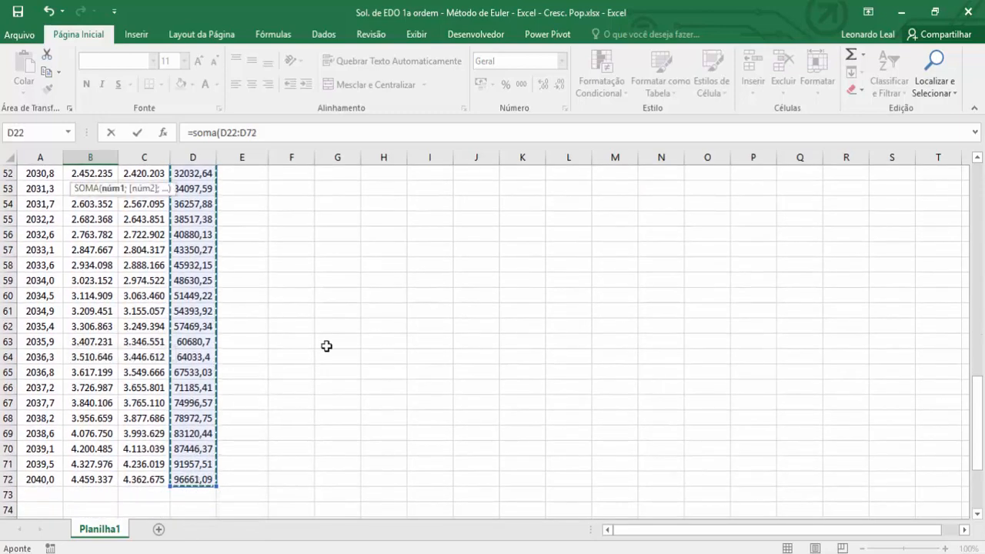
pyautogui.click(272, 130)
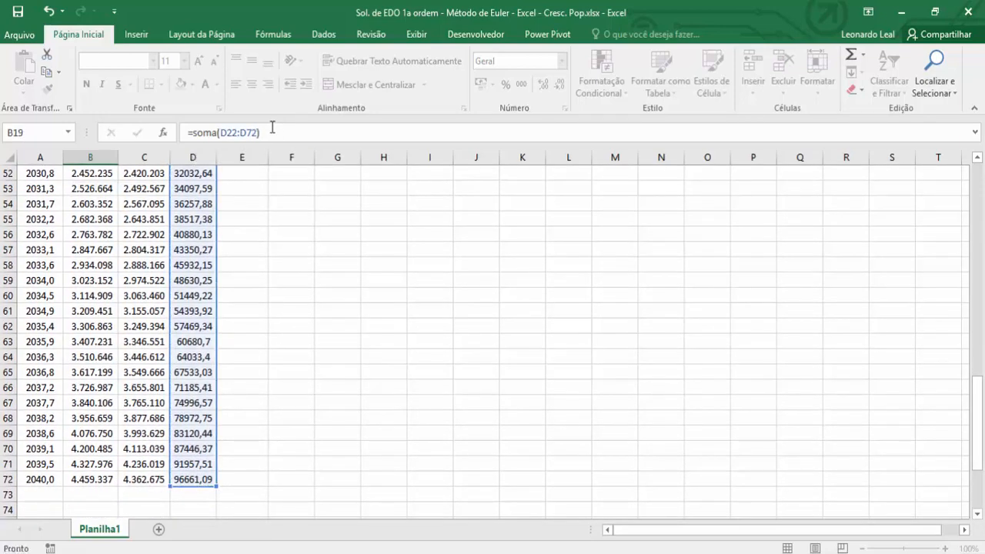
pyautogui.press('Return')
# Open Solver and set its objective to the total error cell $B$19, keeping the minimize option.
pyautogui.scroll(5, 268, 344)
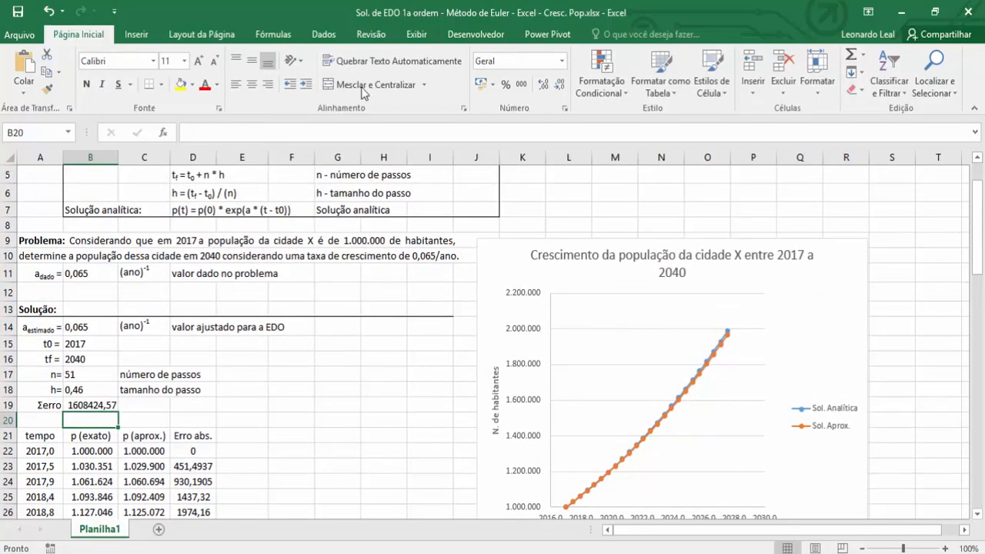
pyautogui.click(328, 37)
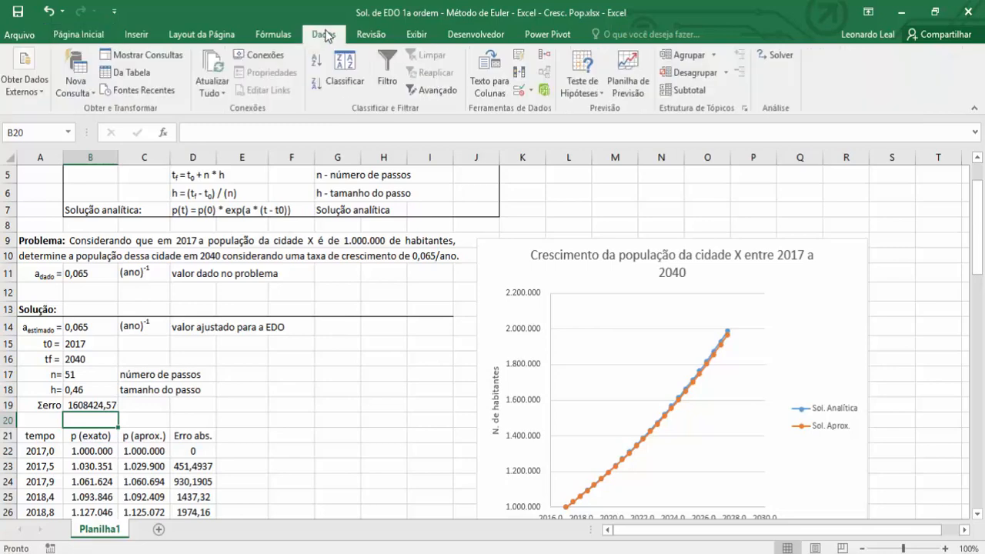
pyautogui.click(779, 55)
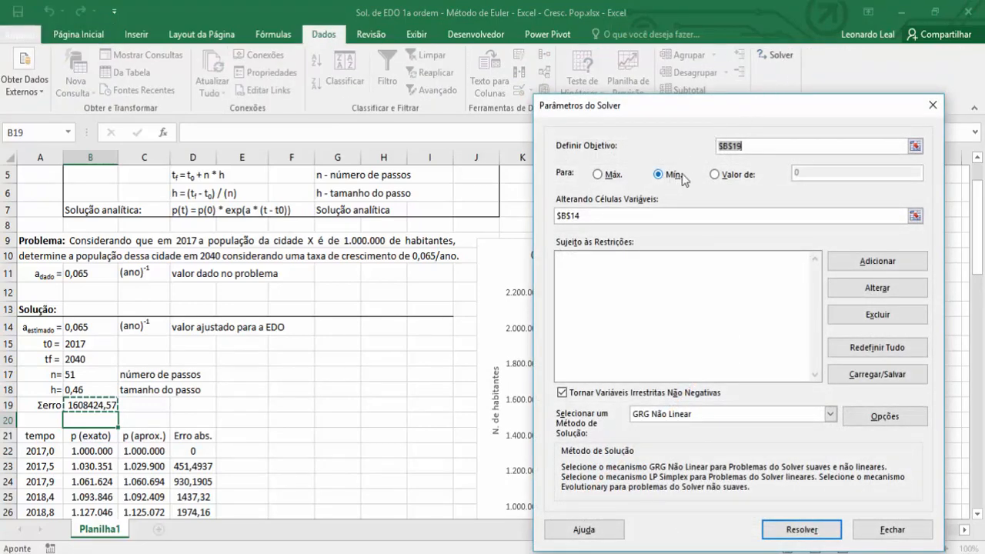
pyautogui.click(914, 147)
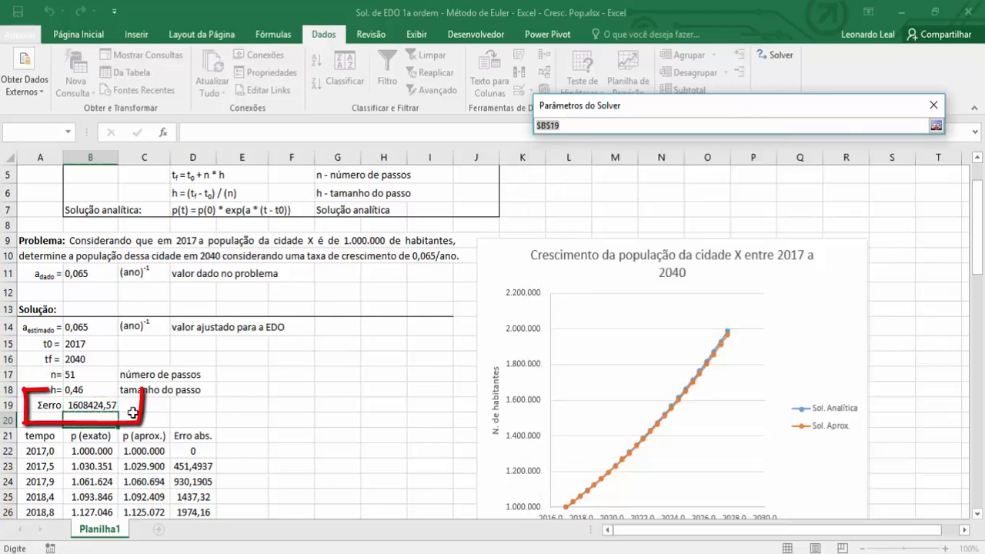
pyautogui.click(92, 405)
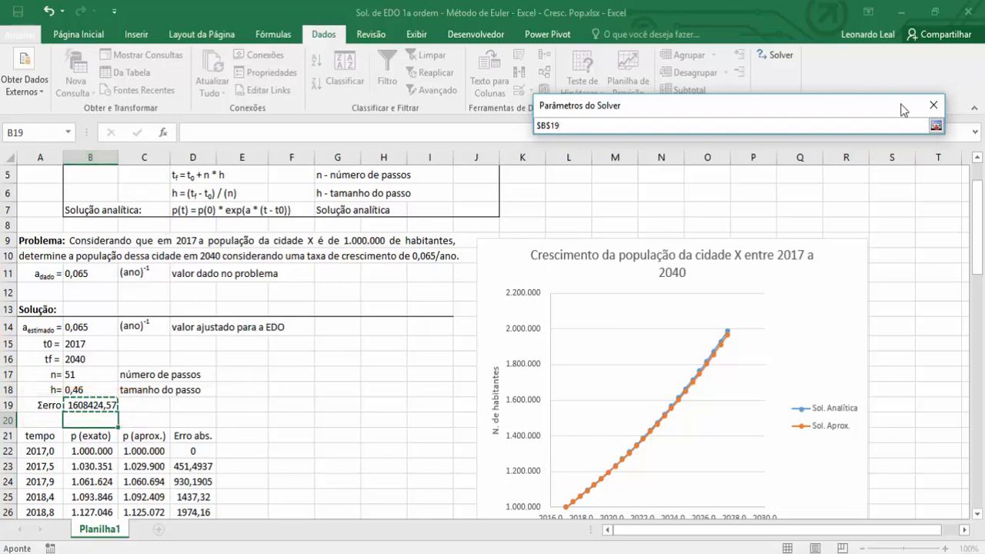
pyautogui.click(936, 126)
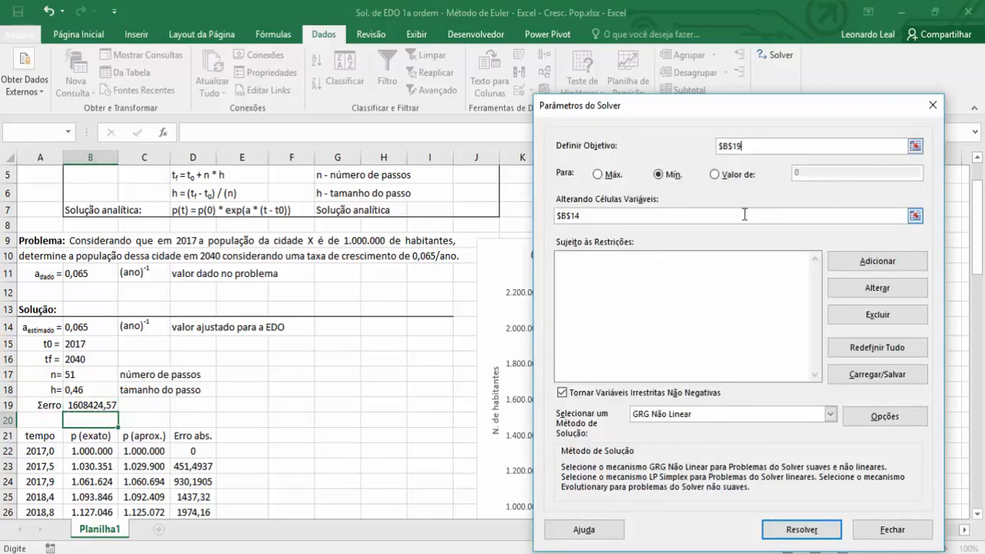
# Use the estimated growth rate $B$14 as Solver's variable cell, then solve with GRG Nonlinear and keep the solution.
pyautogui.click(914, 216)
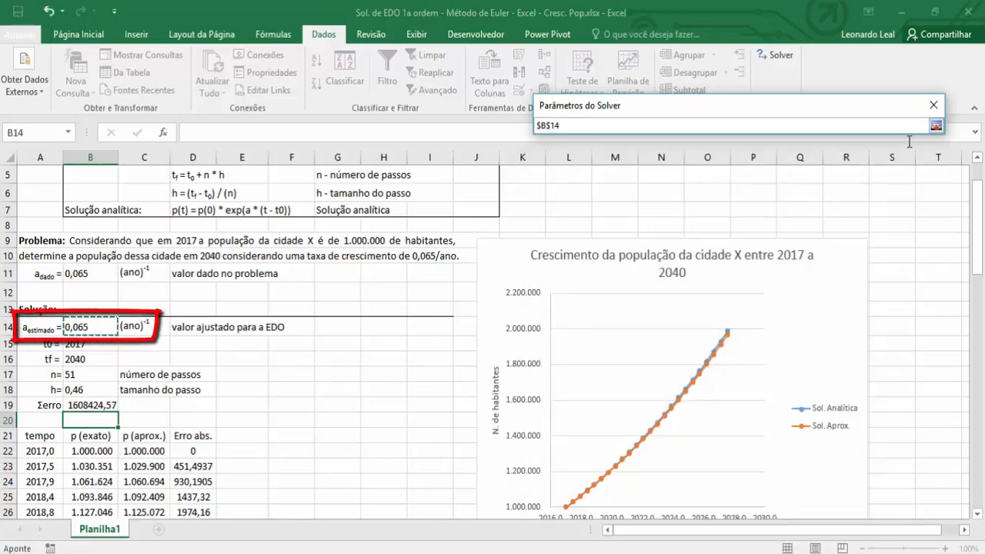
pyautogui.click(936, 125)
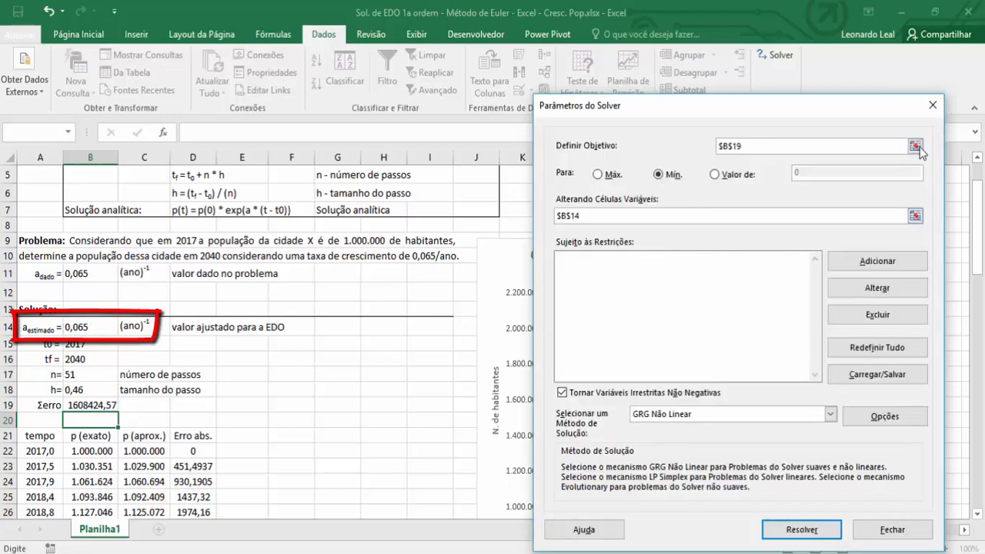
pyautogui.click(792, 531)
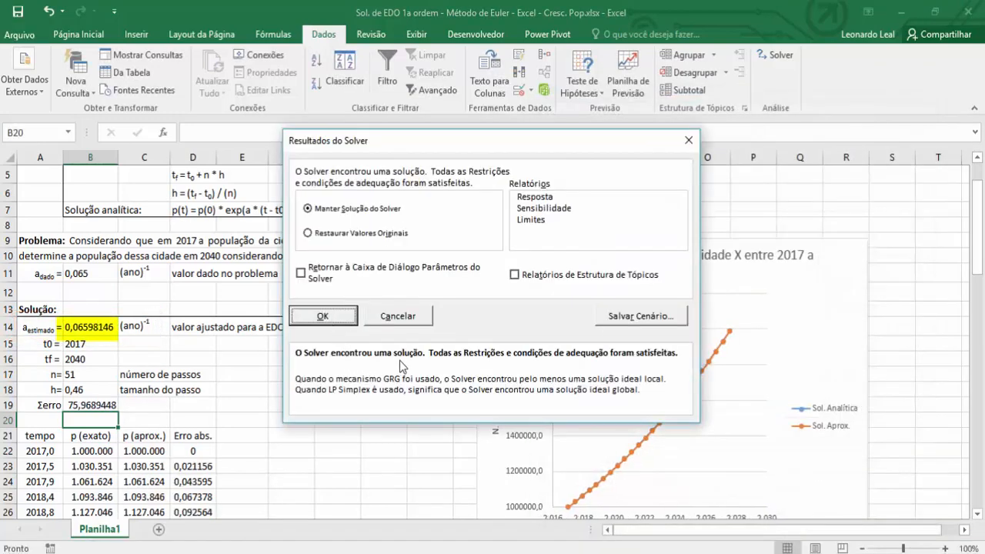
pyautogui.click(323, 316)
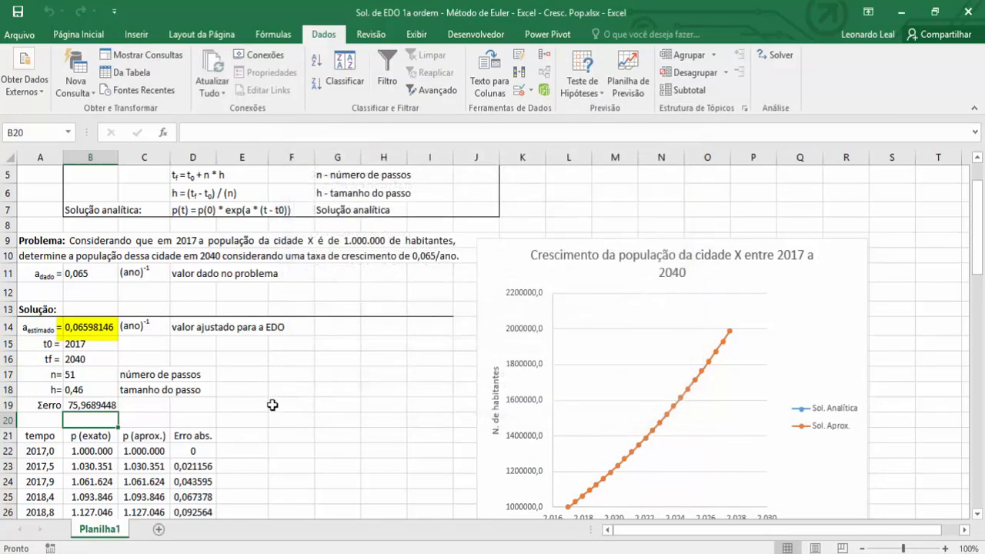
# Select B19 to check the total error after the Solver adjustment.
pyautogui.scroll(-2, 271, 370)
pyautogui.click(270, 369)
pyautogui.click(92, 323)
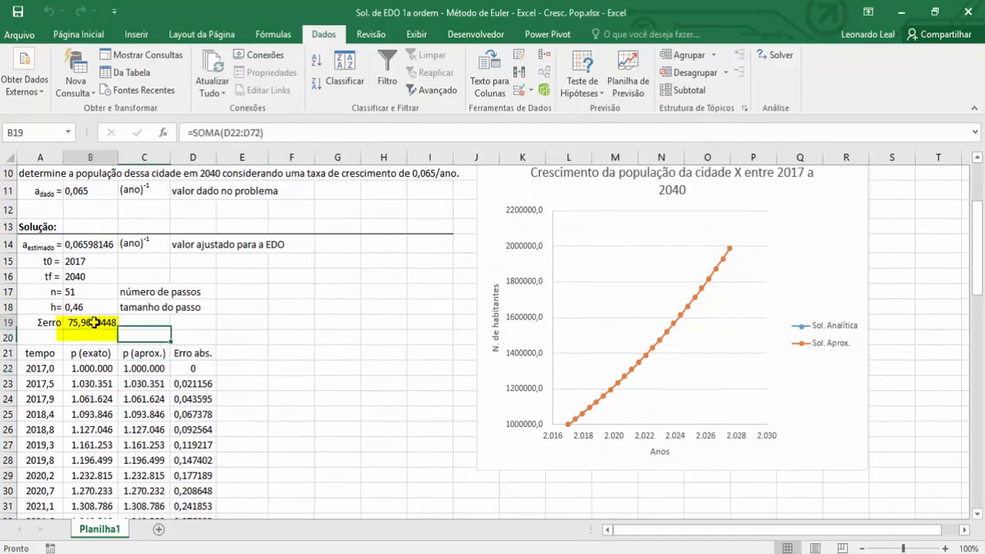
# Check the absolute error for 2040 in D72, the last row of the table.
pyautogui.click(189, 323)
pyautogui.scroll(-18, 288, 389)
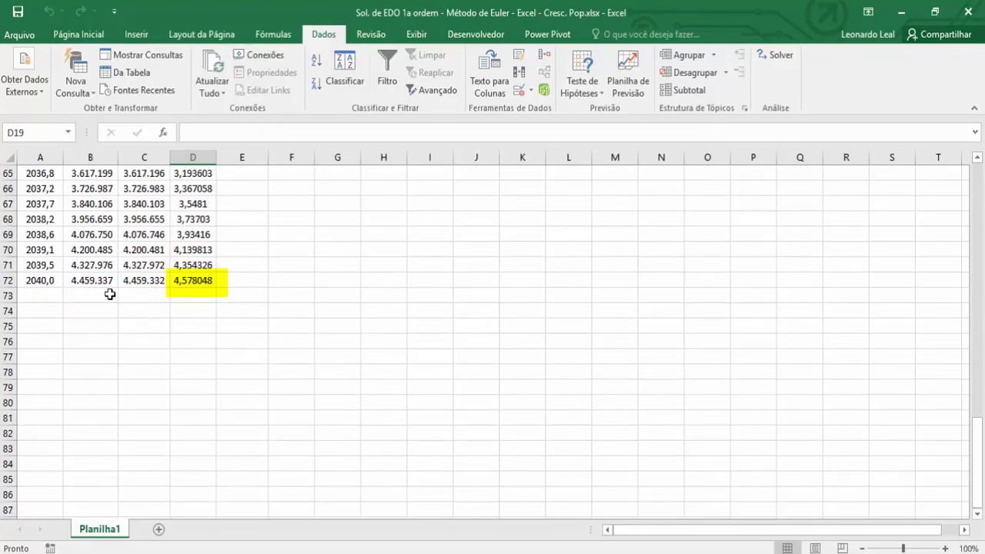
pyautogui.click(194, 284)
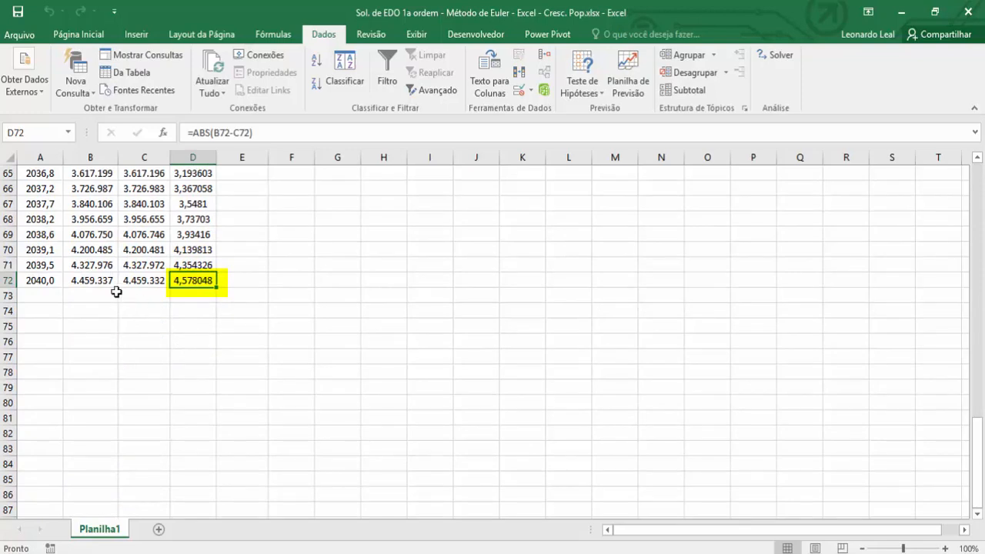
pyautogui.click(183, 300)
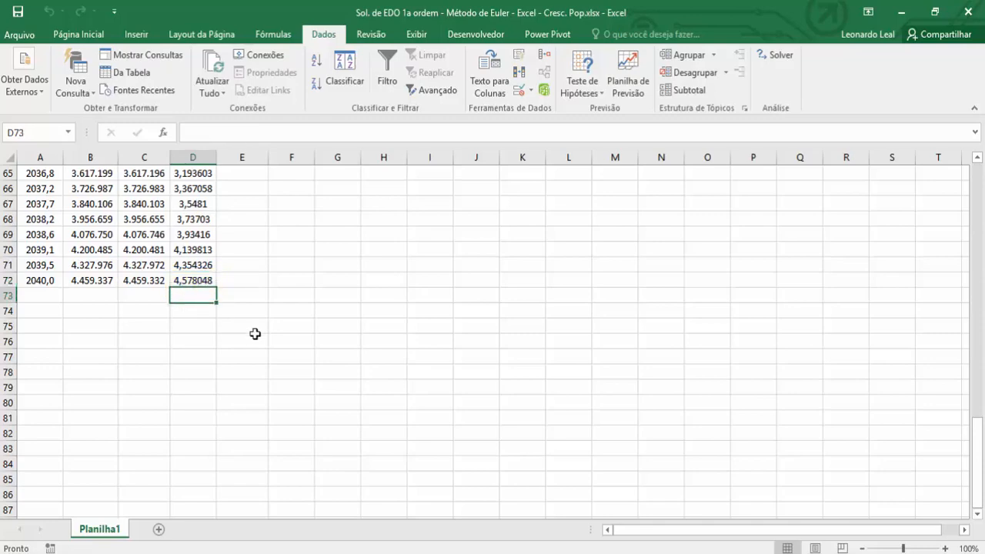
pyautogui.scroll(17, 299, 360)
pyautogui.scroll(3, 299, 362)
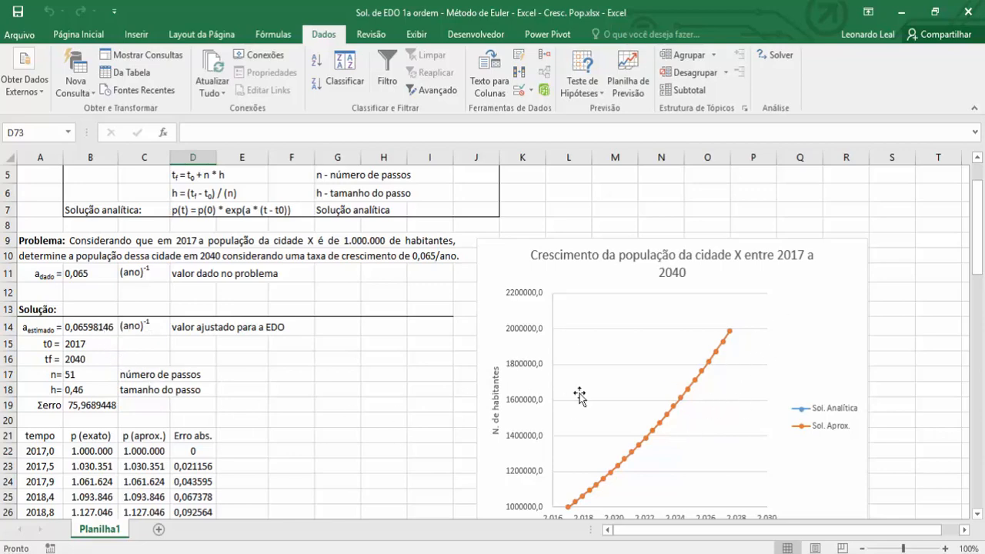
# Try 10 as the number of steps n in B17 to compare the two curves with a coarser step size.
pyautogui.click(294, 373)
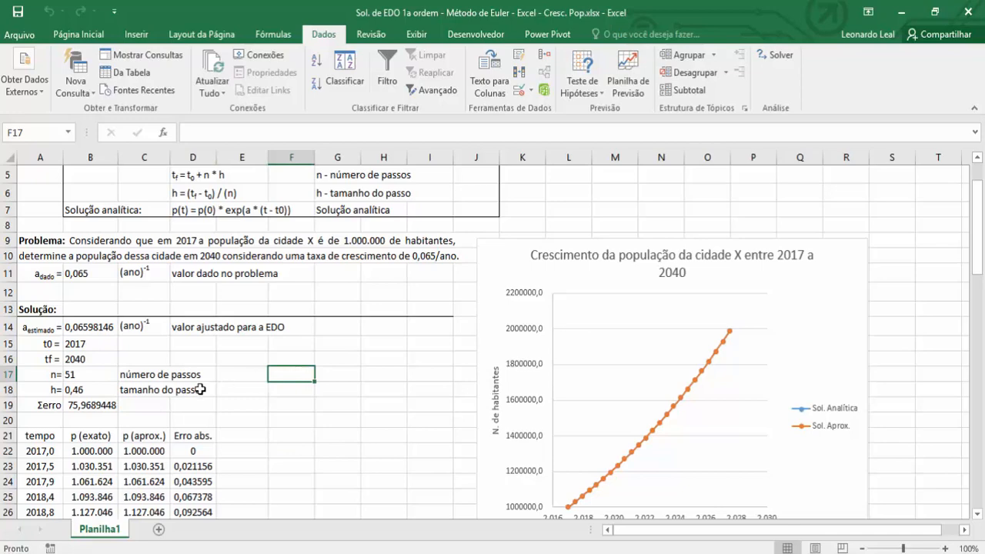
pyautogui.click(90, 374)
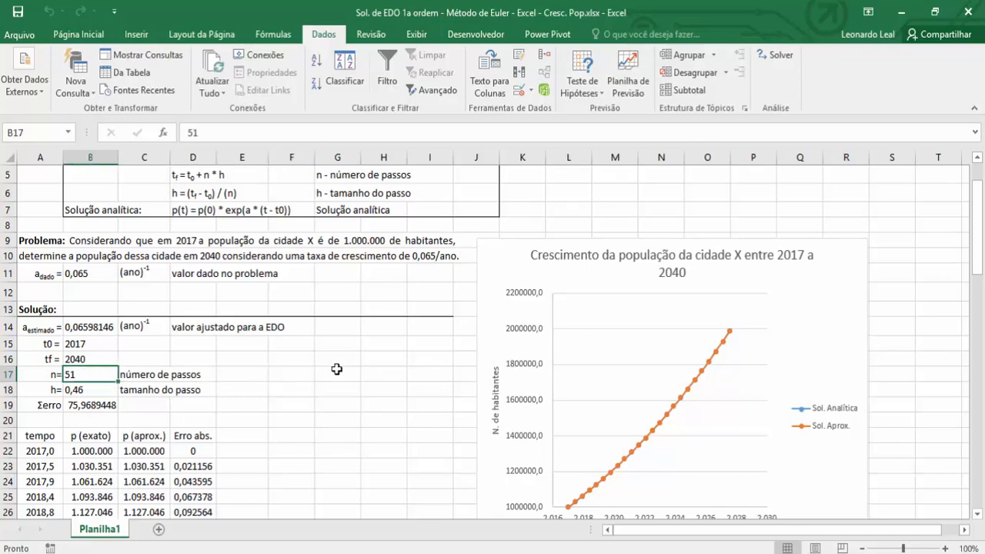
pyautogui.scroll(-2, 337, 369)
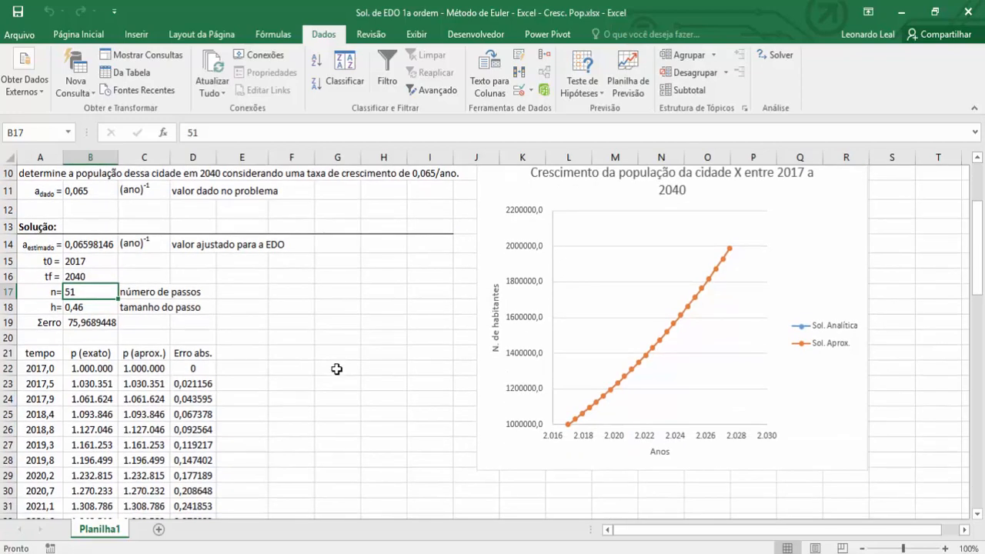
pyautogui.write('10')
pyautogui.press('Return')
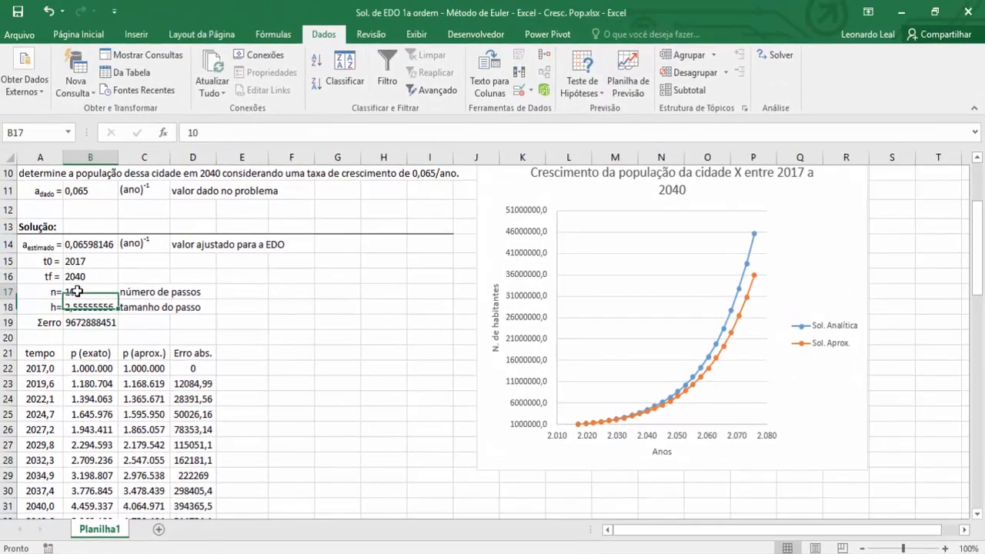
# Raise the number of steps n in B17 to 15 and compare the analytical and approximate curves on the chart.
pyautogui.click(81, 291)
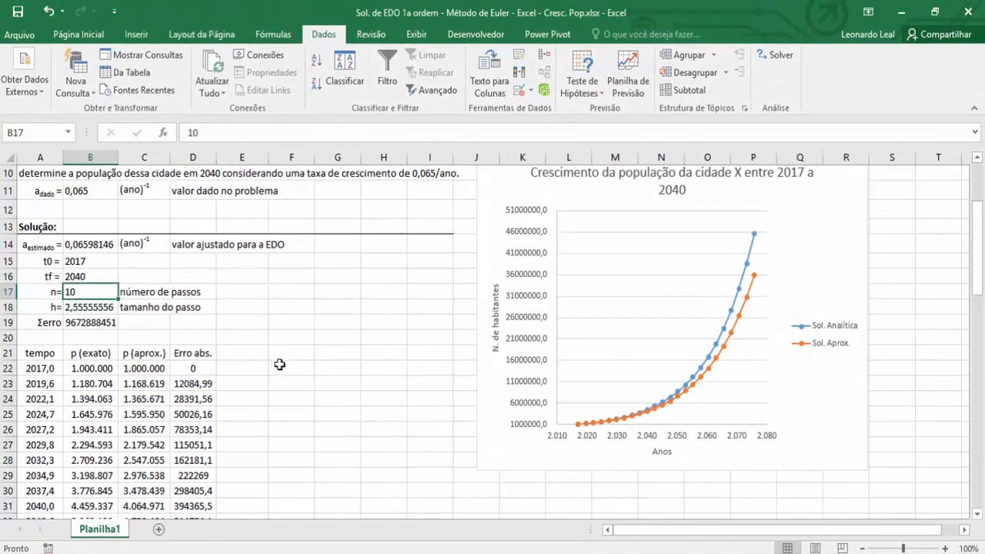
pyautogui.write('1')
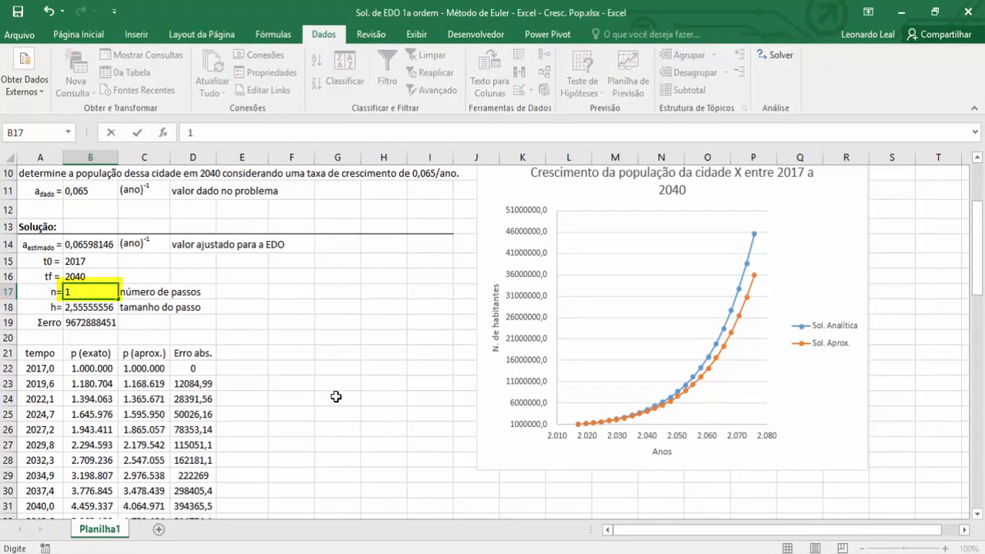
pyautogui.write('5')
pyautogui.press('Return')
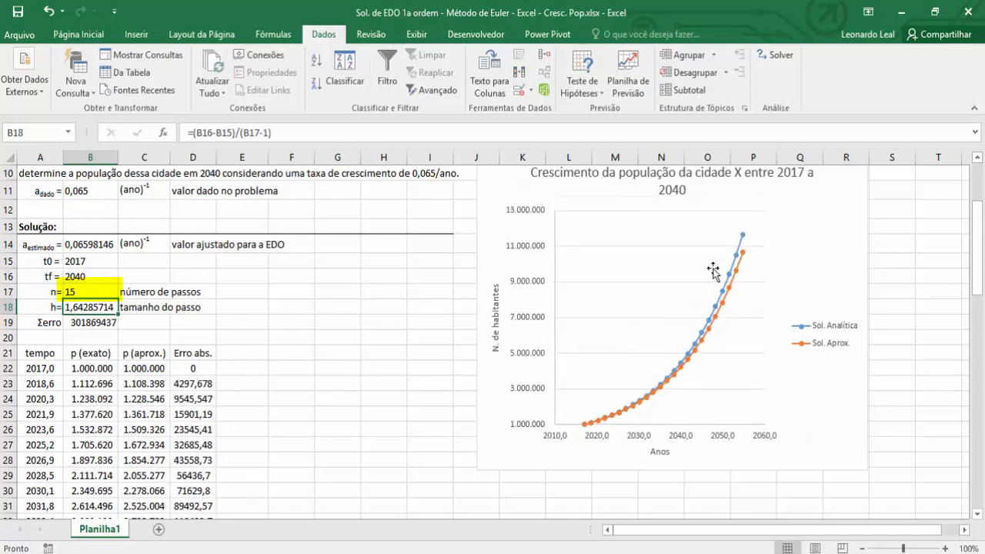
pyautogui.moveTo(733, 284)
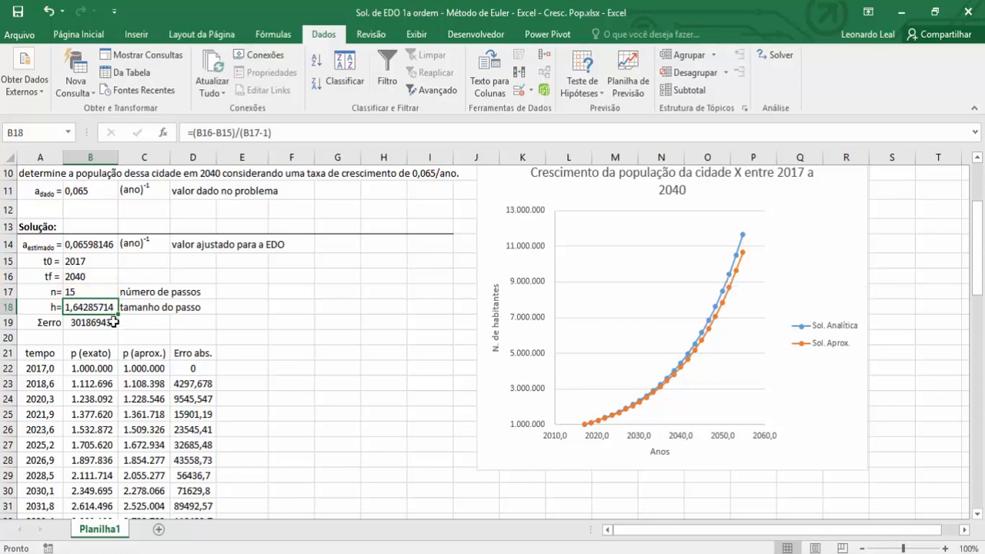
# Try 20 and 25 in turn as the number of steps n in B17.
pyautogui.click(90, 291)
pyautogui.write('20')
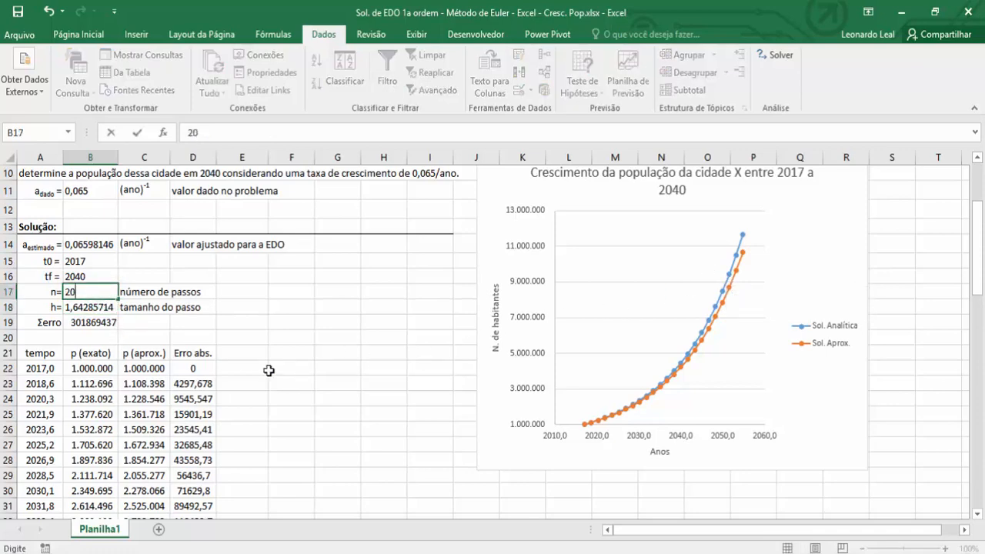
pyautogui.press('Return')
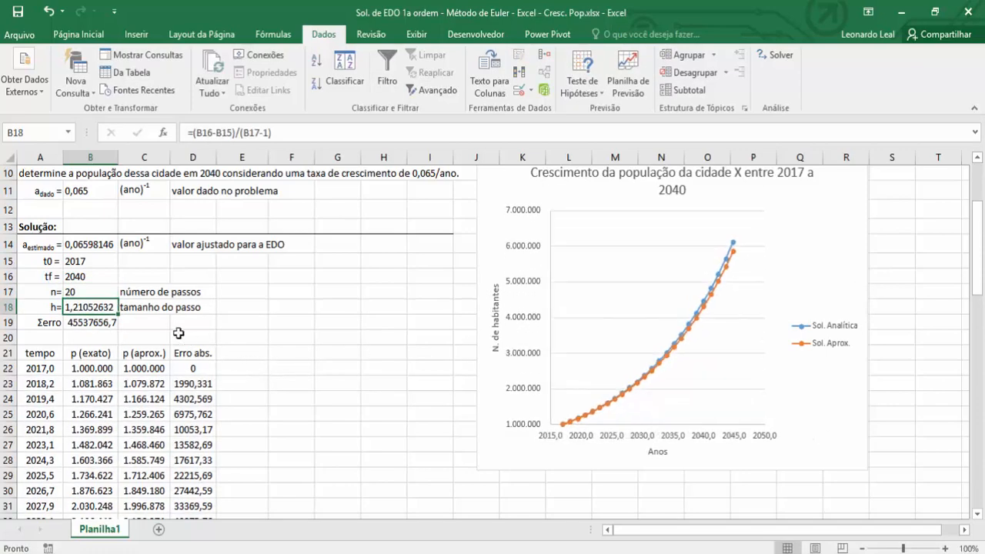
pyautogui.click(93, 292)
pyautogui.press('BackSpace')
pyautogui.write('5')
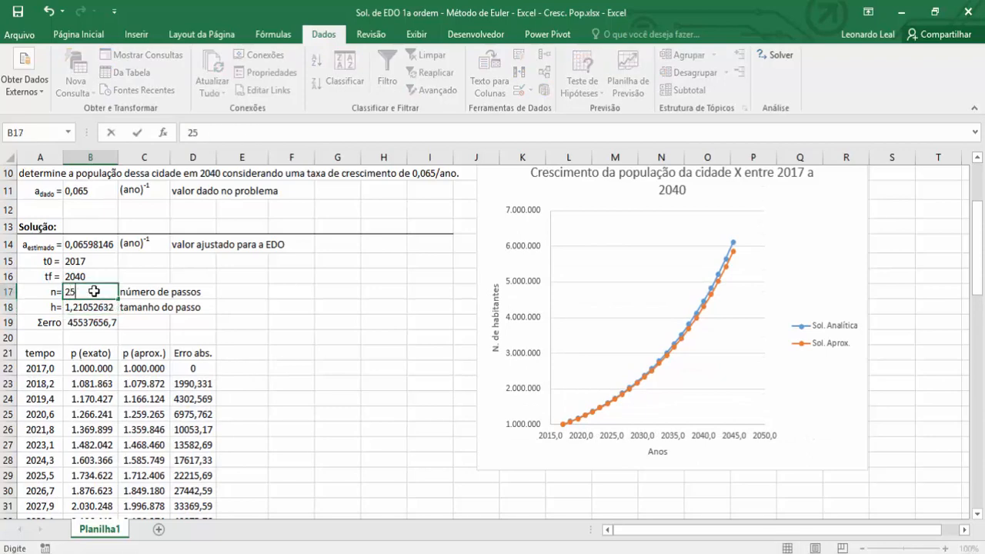
pyautogui.press('Return')
# Increase the number of steps n in B17 to 40.
pyautogui.click(80, 288)
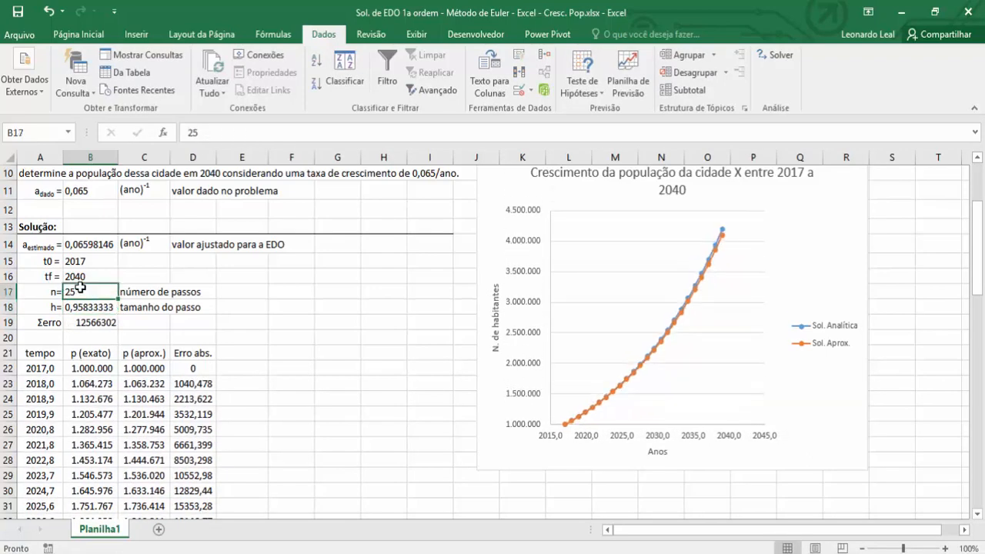
pyautogui.write('40')
pyautogui.press('Return')
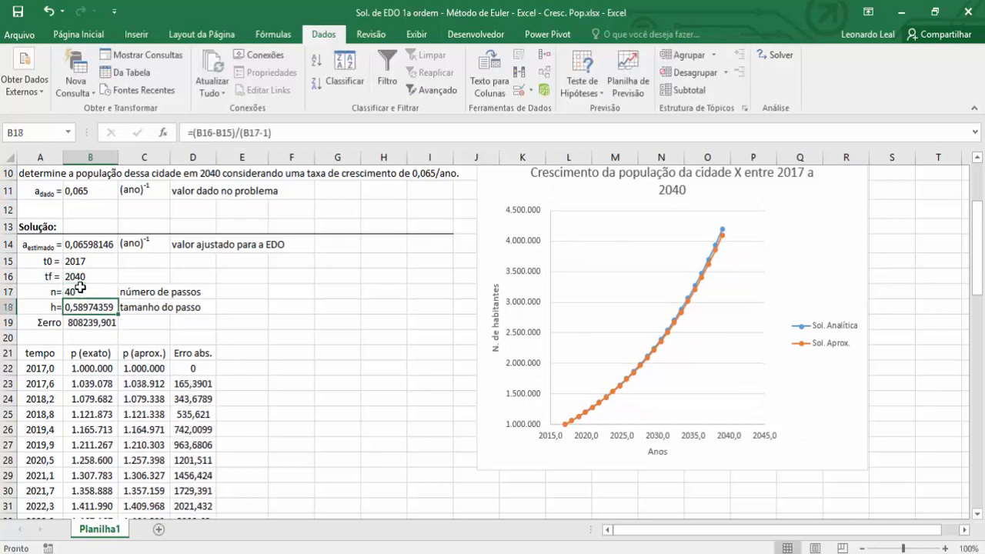
# Restore the number of steps n in B17 to 51 and look over the recalculated table.
pyautogui.click(81, 288)
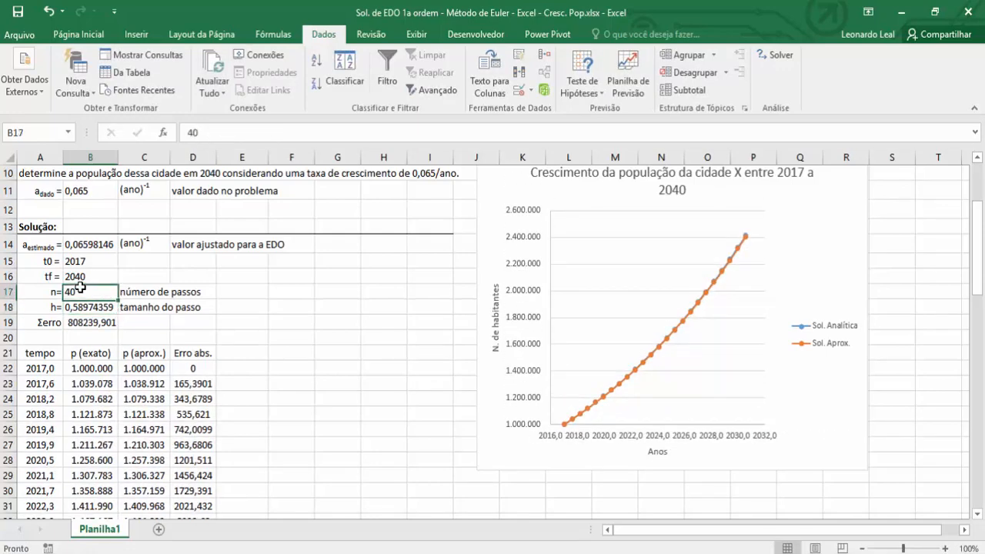
pyautogui.write('5')
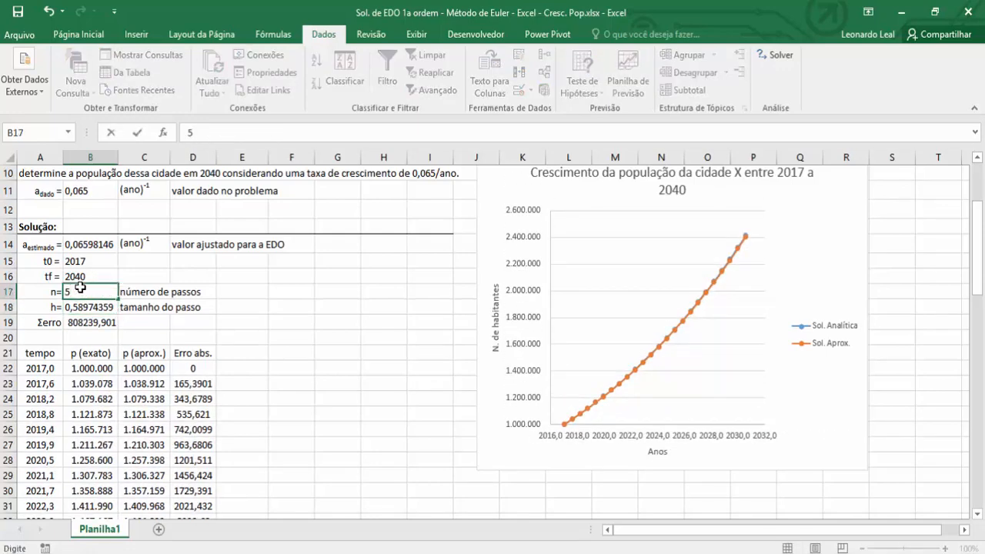
pyautogui.write('1')
pyautogui.press('Return')
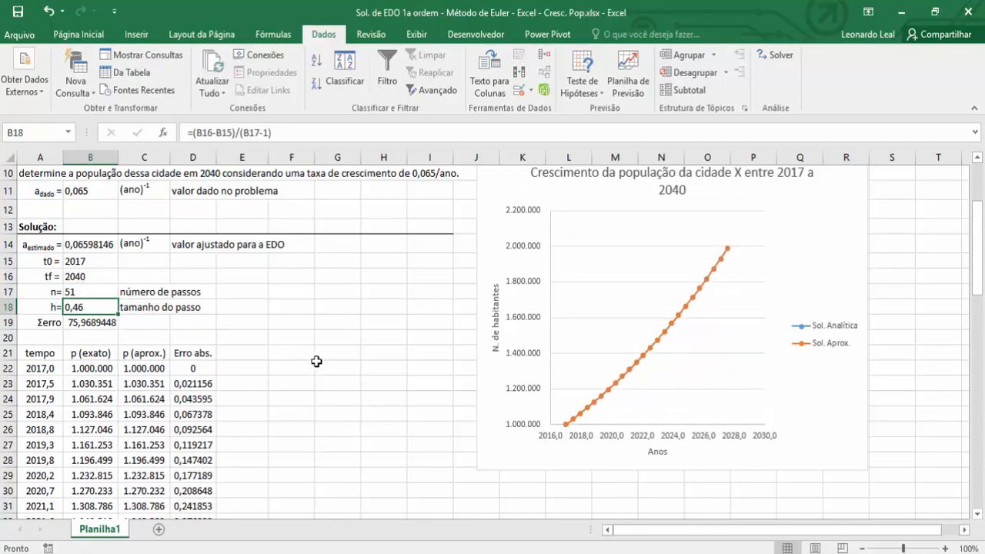
pyautogui.click(326, 358)
pyautogui.scroll(-17, 325, 360)
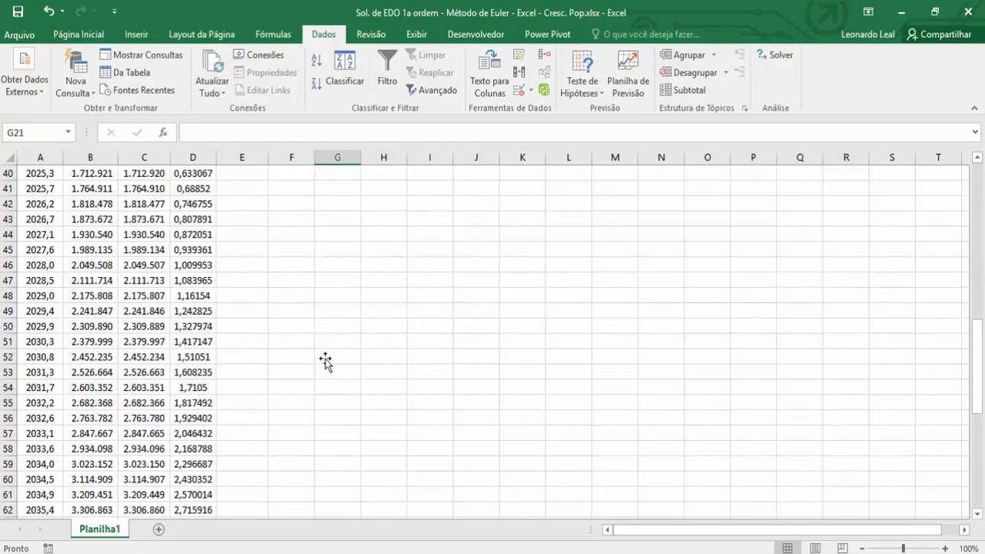
pyautogui.scroll(18, 325, 360)
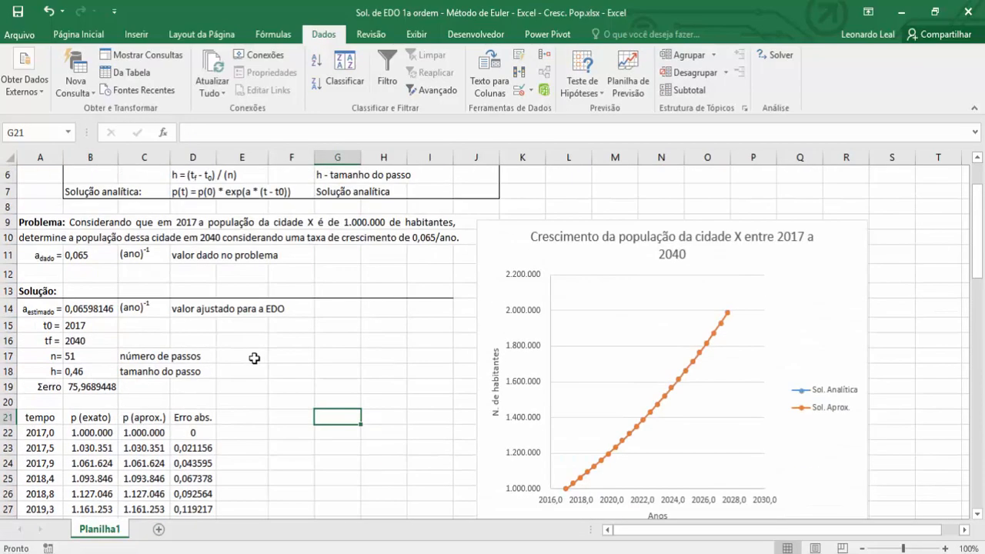